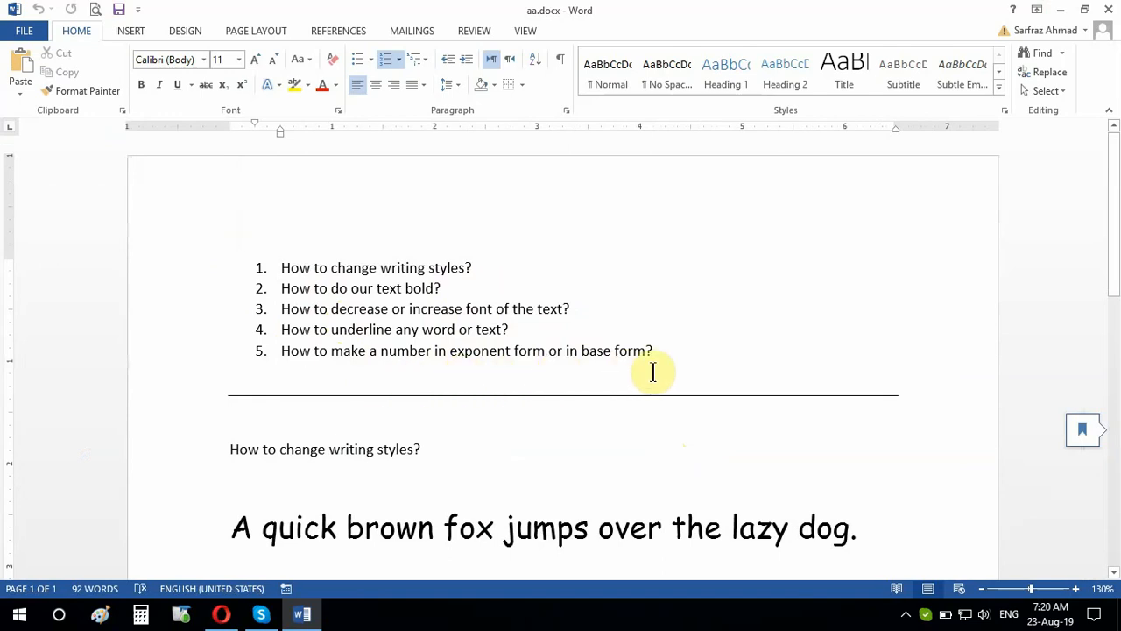
Change the font of the sentence "A quick brown fox jumps over the lazy dog." to Bodoni MT Black
scroll(548, 413, "down", 1)
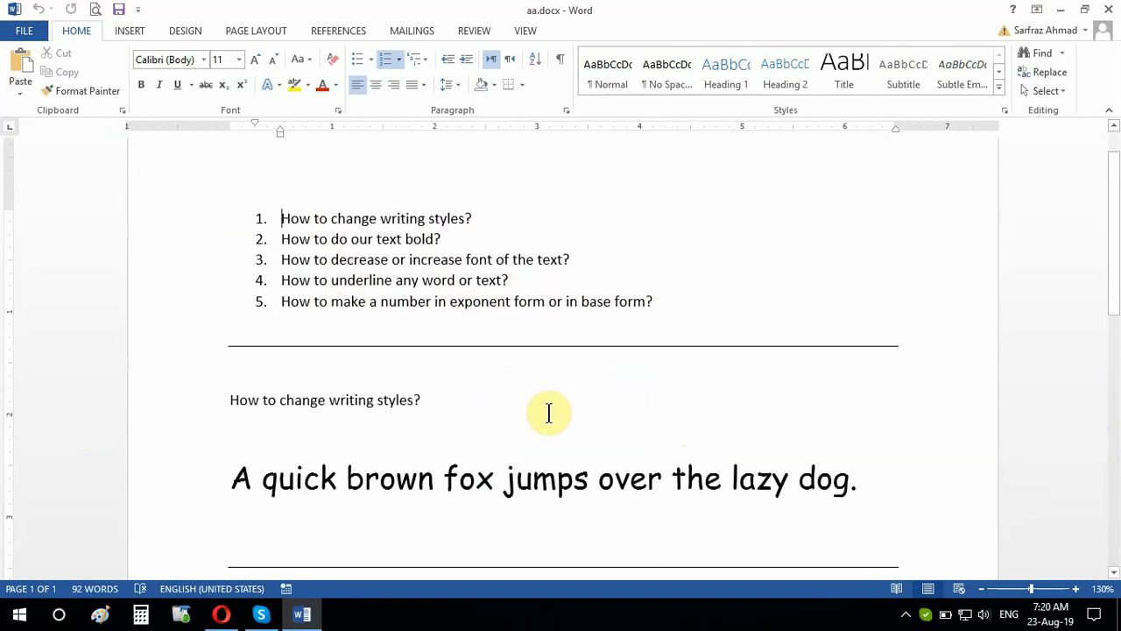
scroll(426, 434, "down", 1)
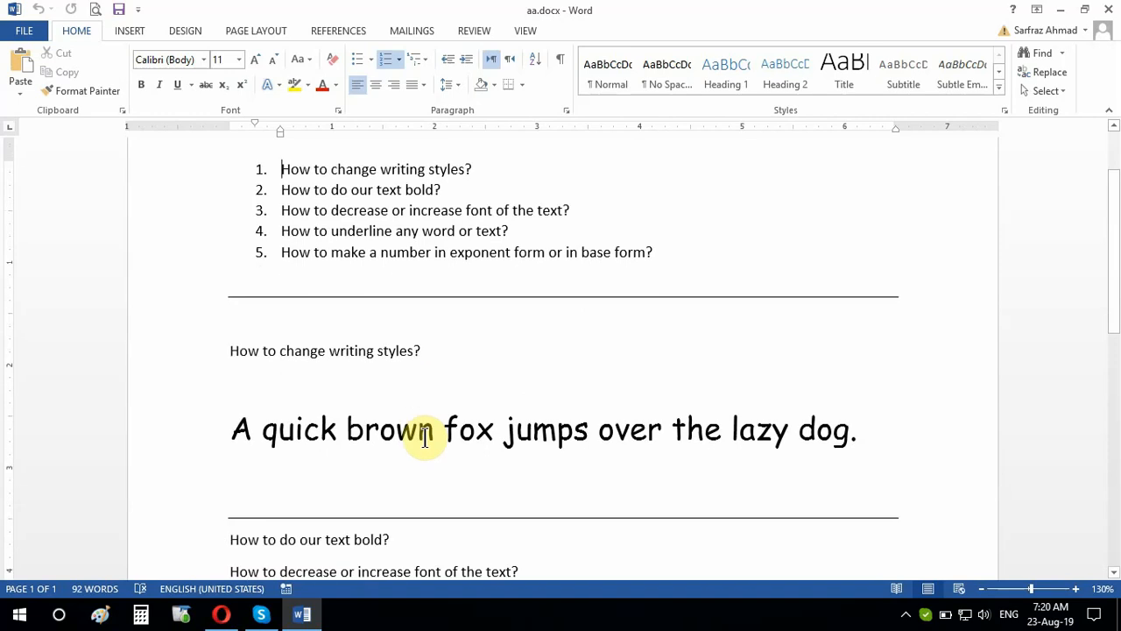
scroll(426, 438, "up", 1)
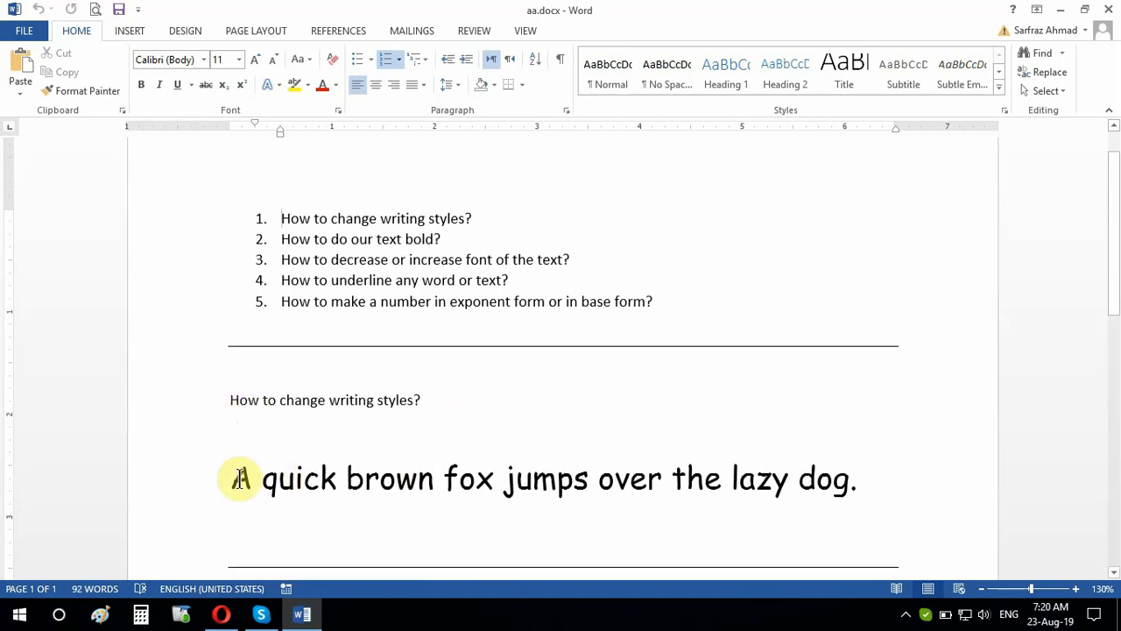
left_click_drag(232, 479, 851, 481)
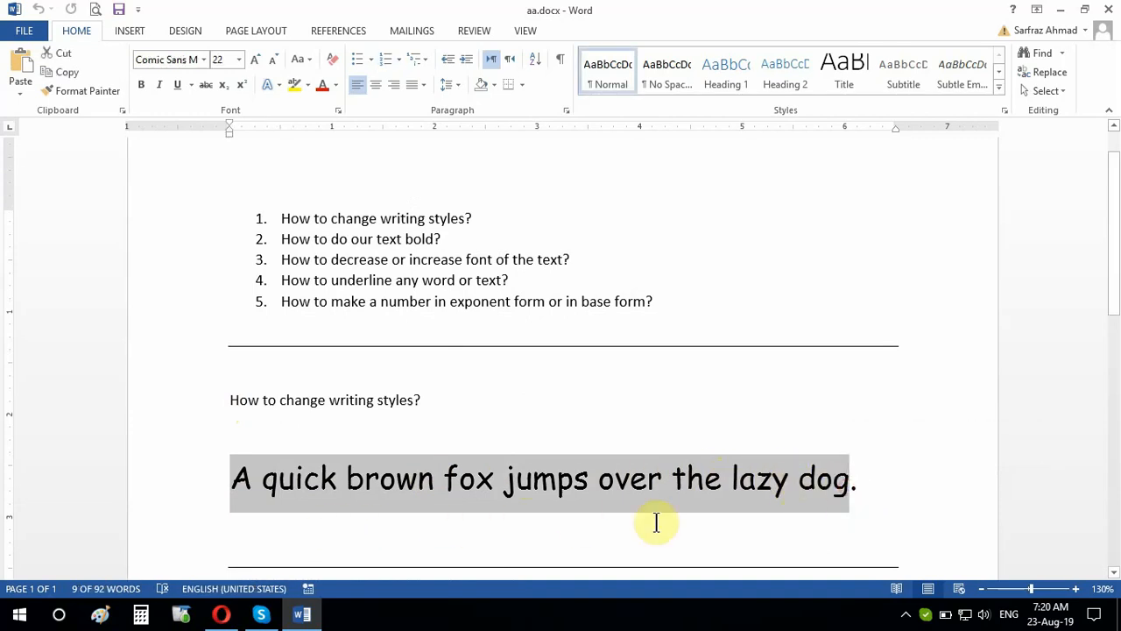
left_click(864, 490)
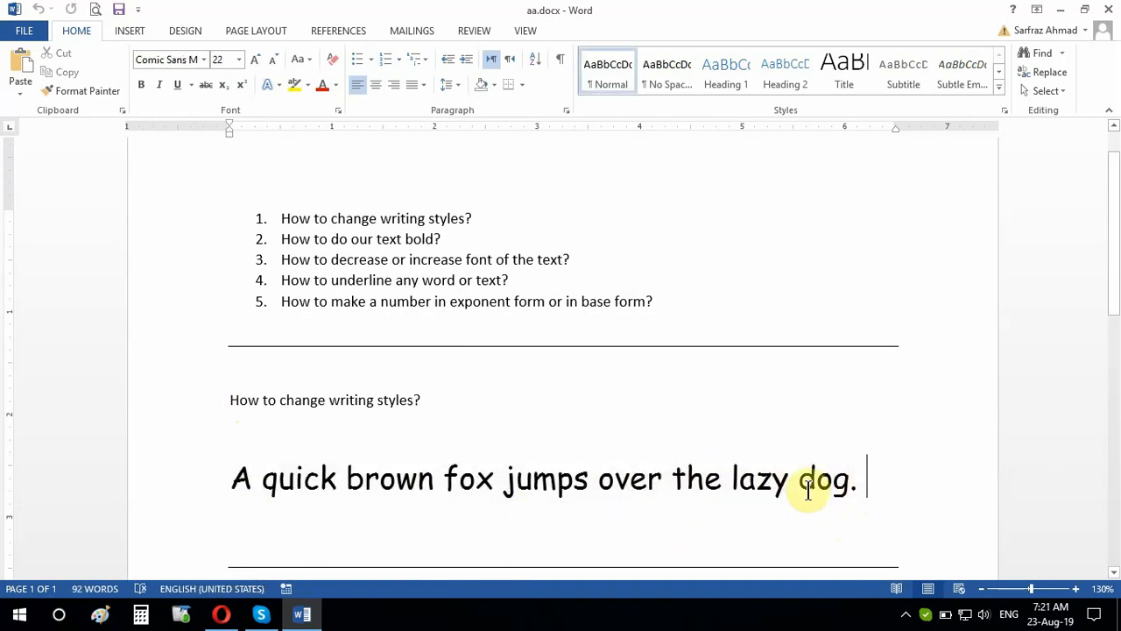
left_click_drag(228, 478, 866, 499)
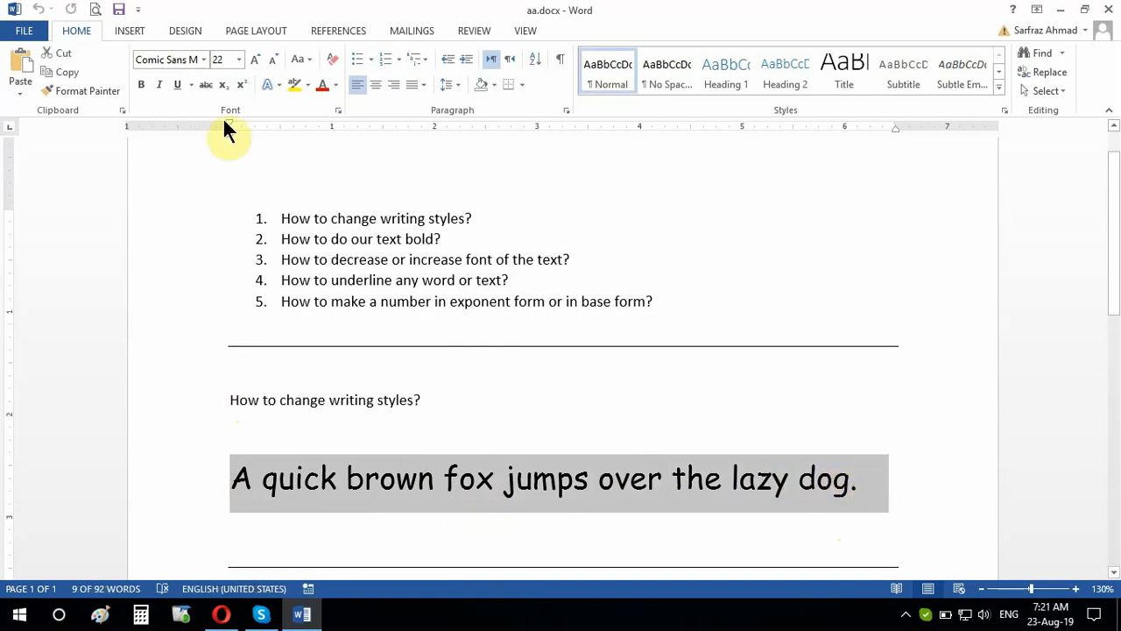
left_click(201, 59)
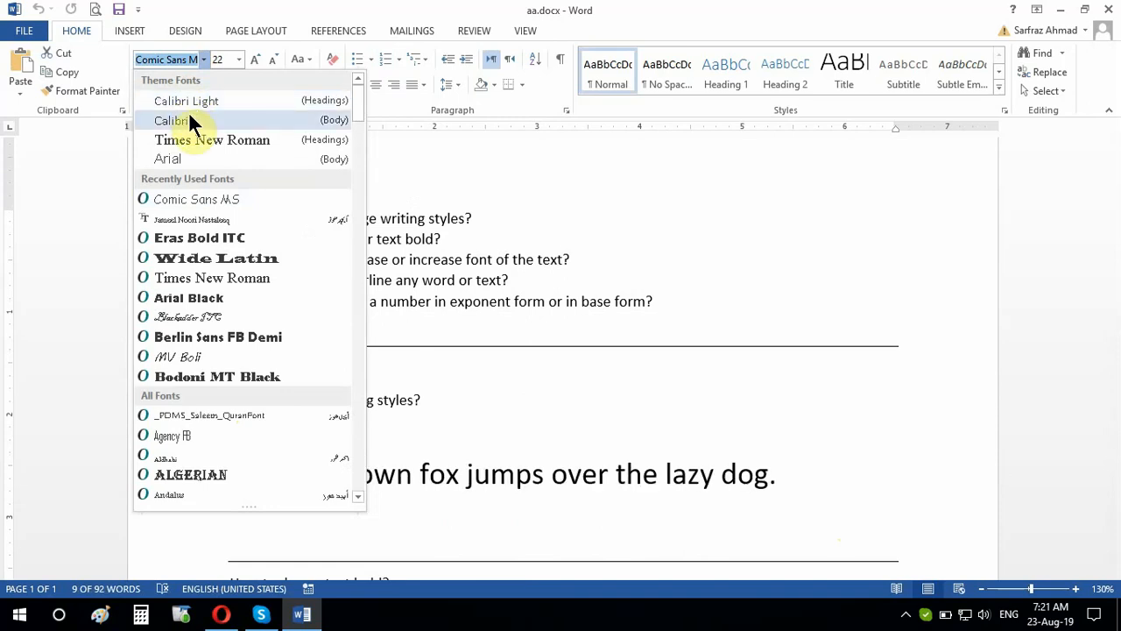
key("Down")
key("Down")
key("Down")
key("Down")
key("Down")
key("Down")
key("Down")
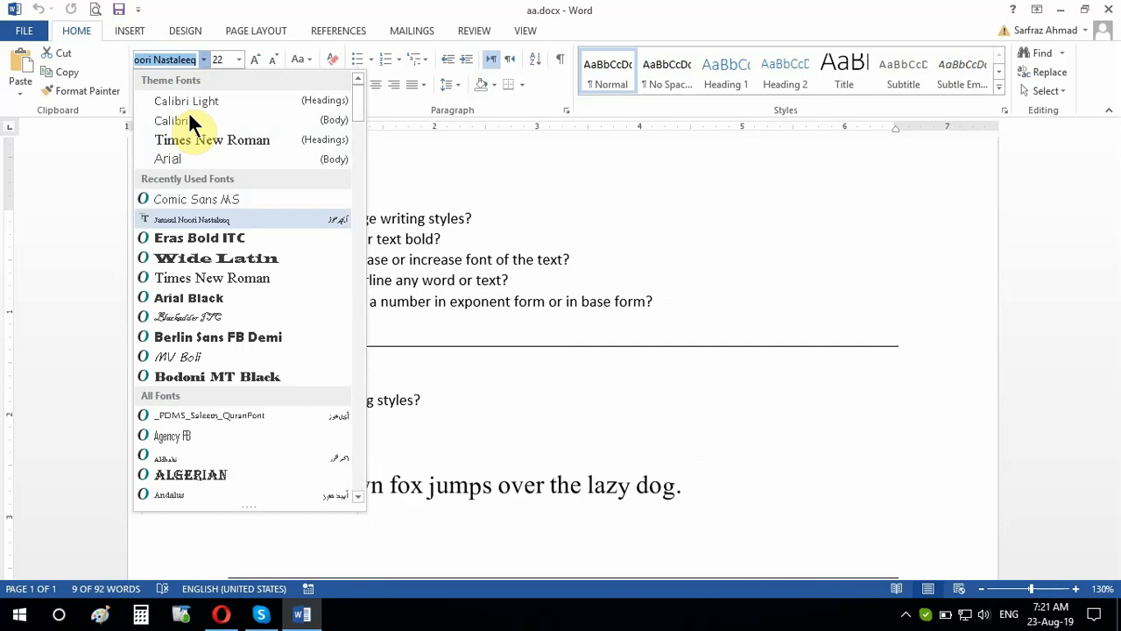
key("Down")
key("Down")
key("Down")
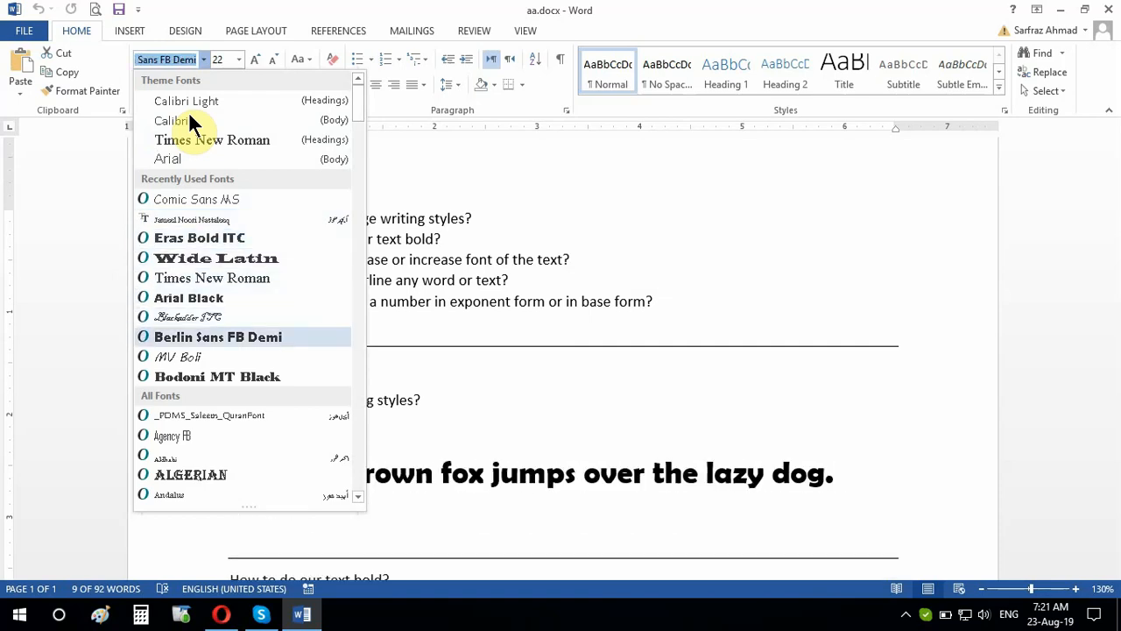
key("Down")
key("Down")
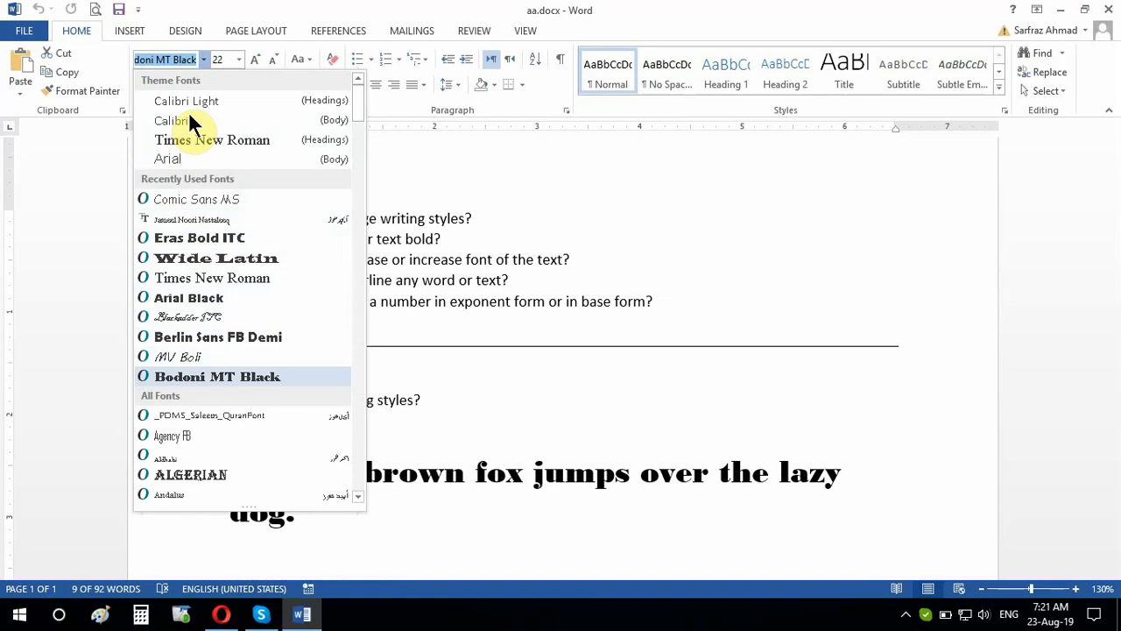
left_click(195, 379)
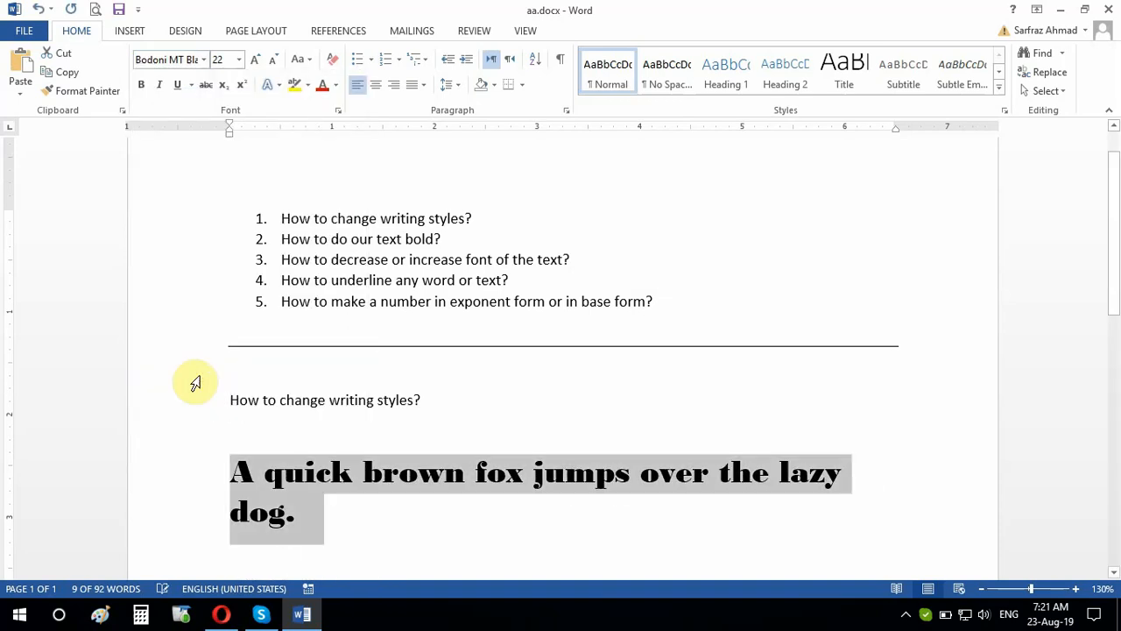
left_click(461, 519)
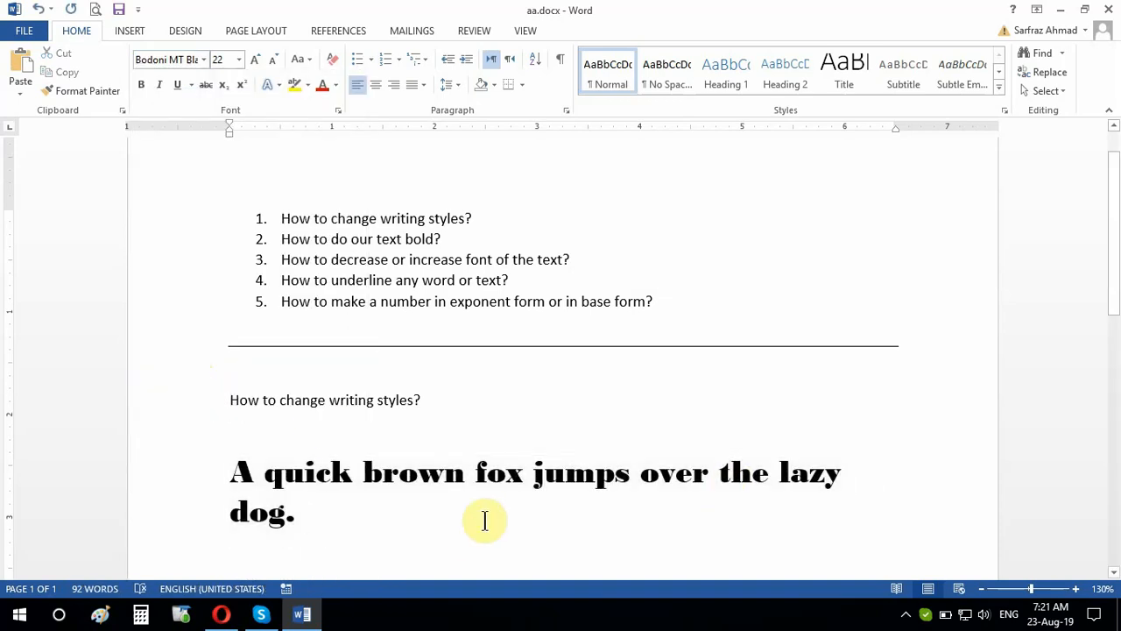
Change the font of the word "brown" in the fox sentence to Blackadder ITC
scroll(485, 521, "down", 1)
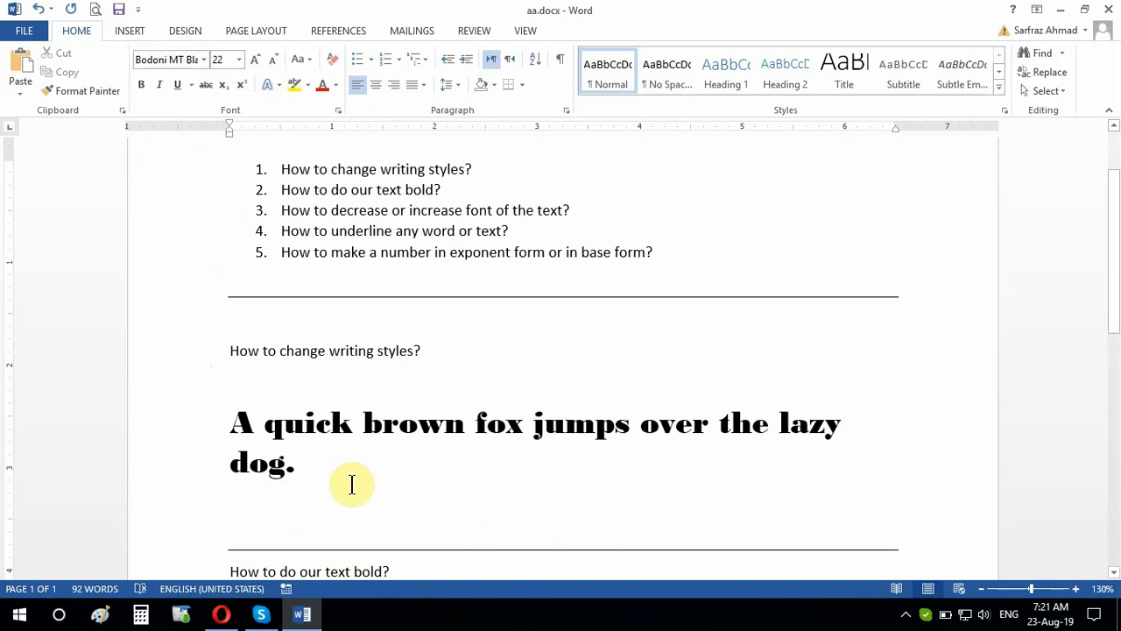
double_click(415, 429)
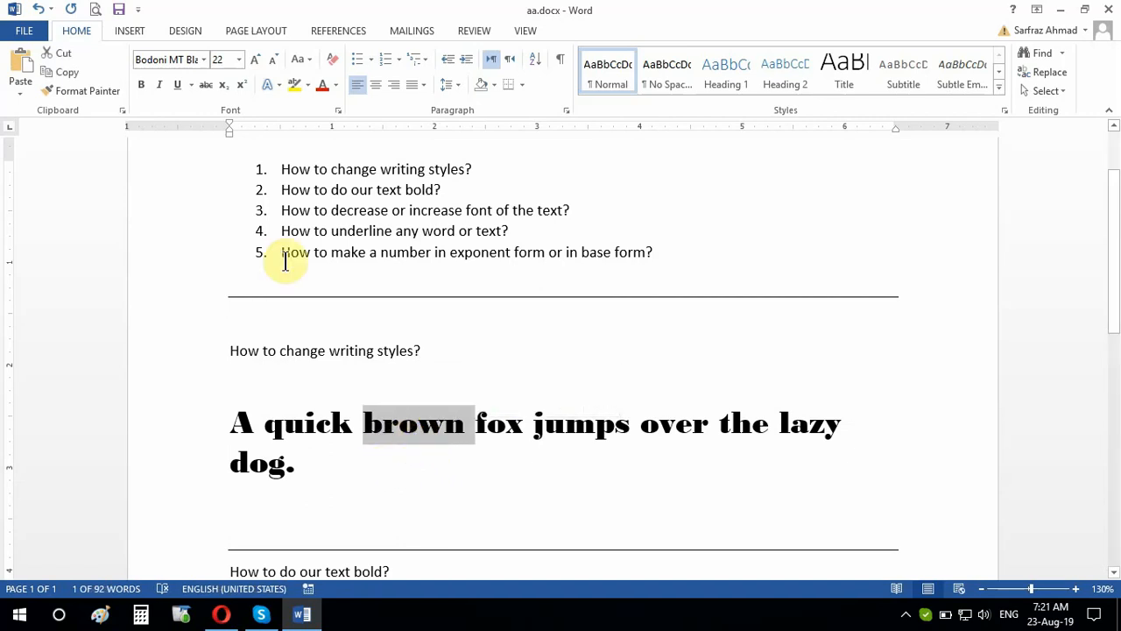
left_click(204, 58)
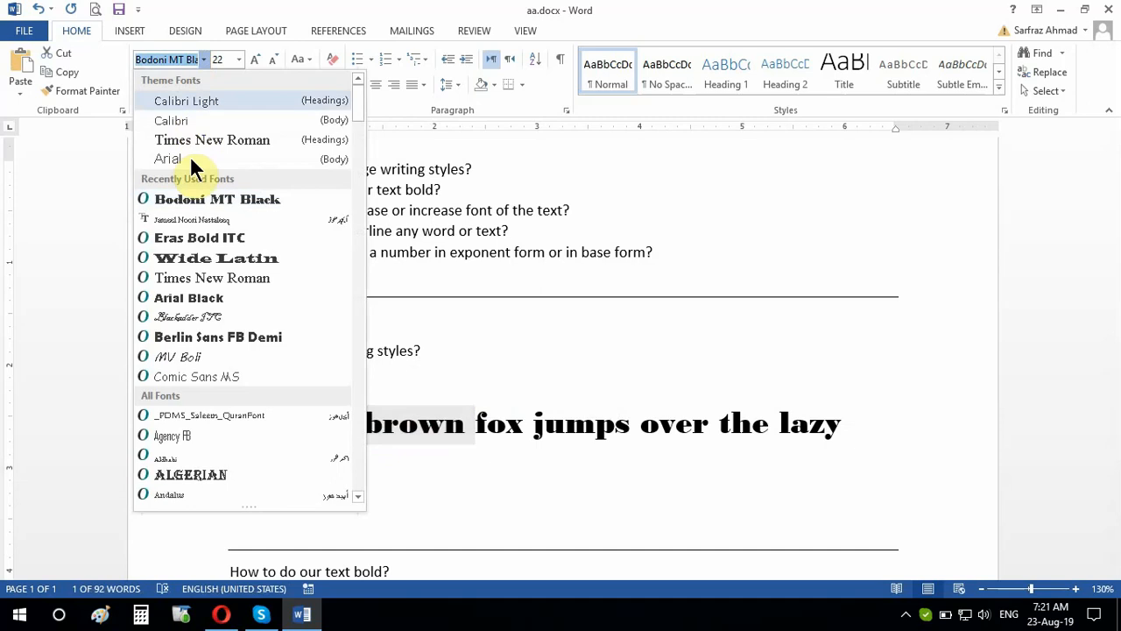
left_click(188, 318)
left_click(478, 470)
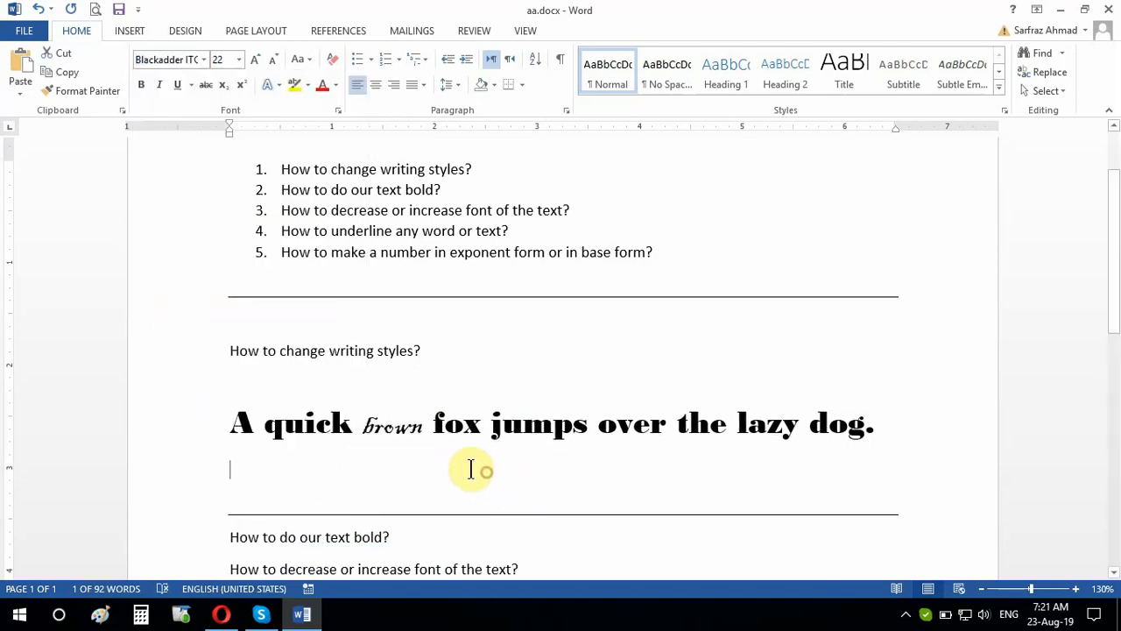
Set the word "lazy" in the fox sentence to the Blackadder ITC font
double_click(759, 430)
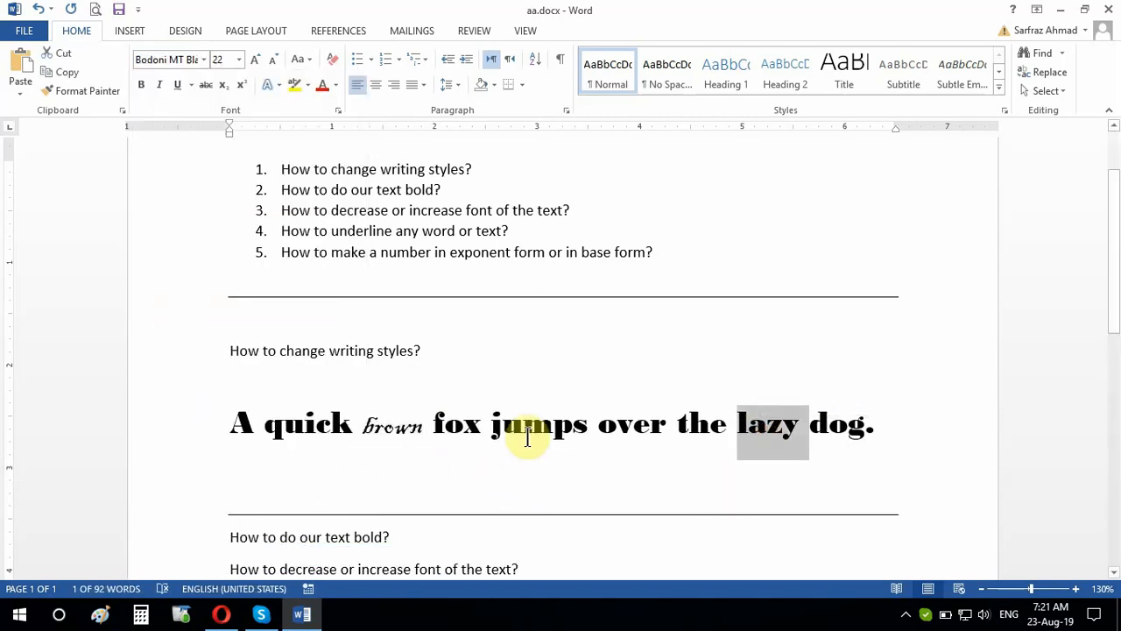
left_click(204, 61)
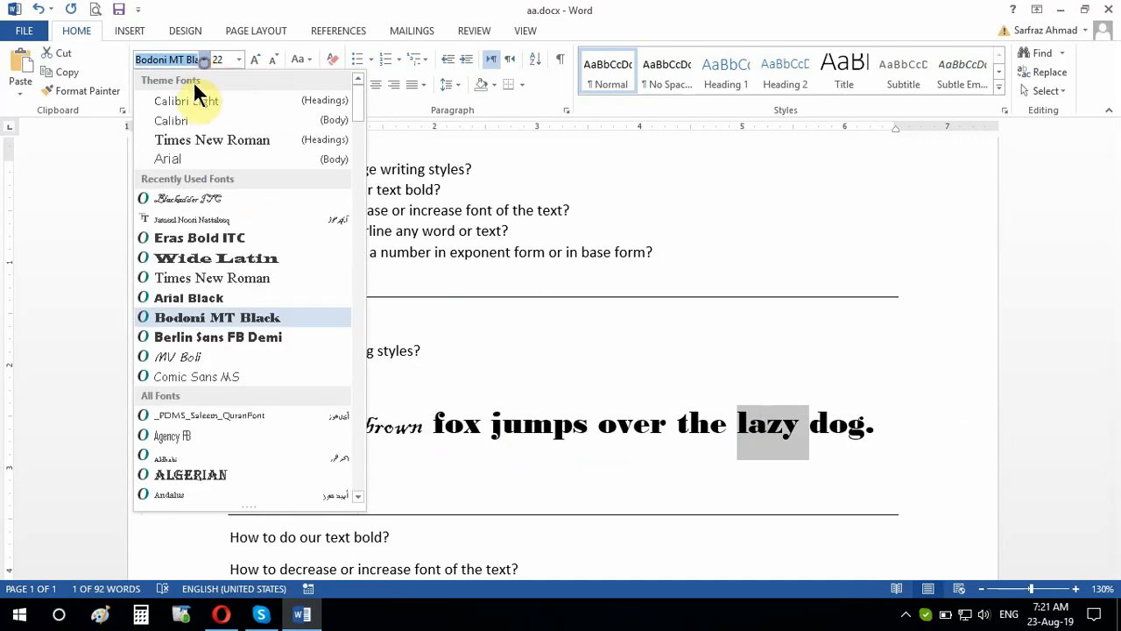
scroll(196, 361, "down", 3)
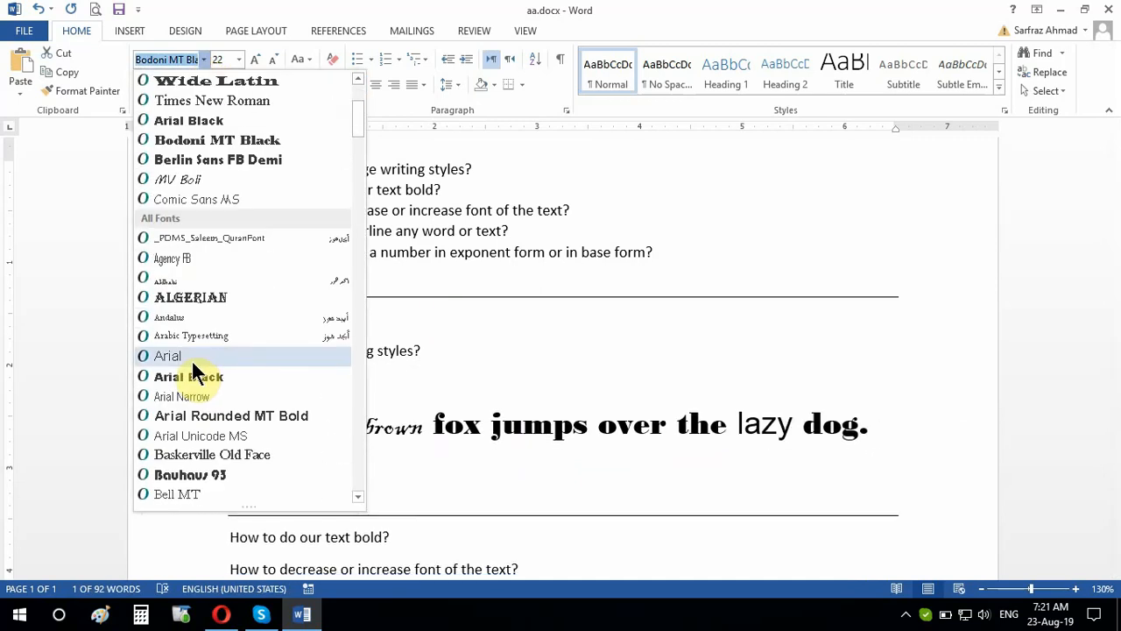
scroll(191, 359, "down", 2)
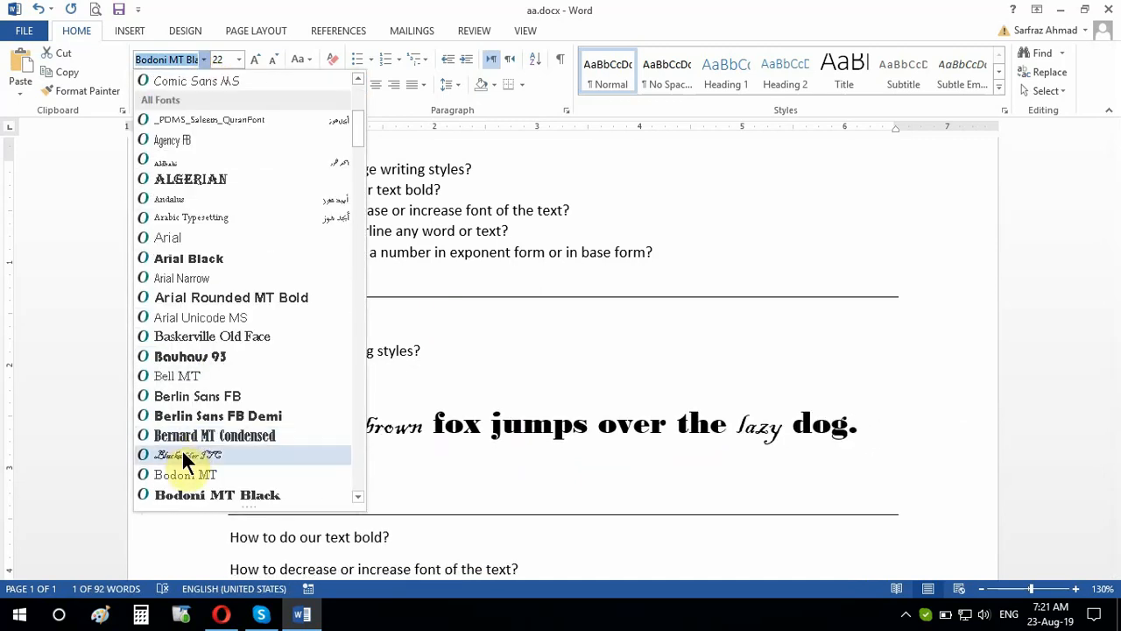
left_click(183, 452)
left_click(516, 478)
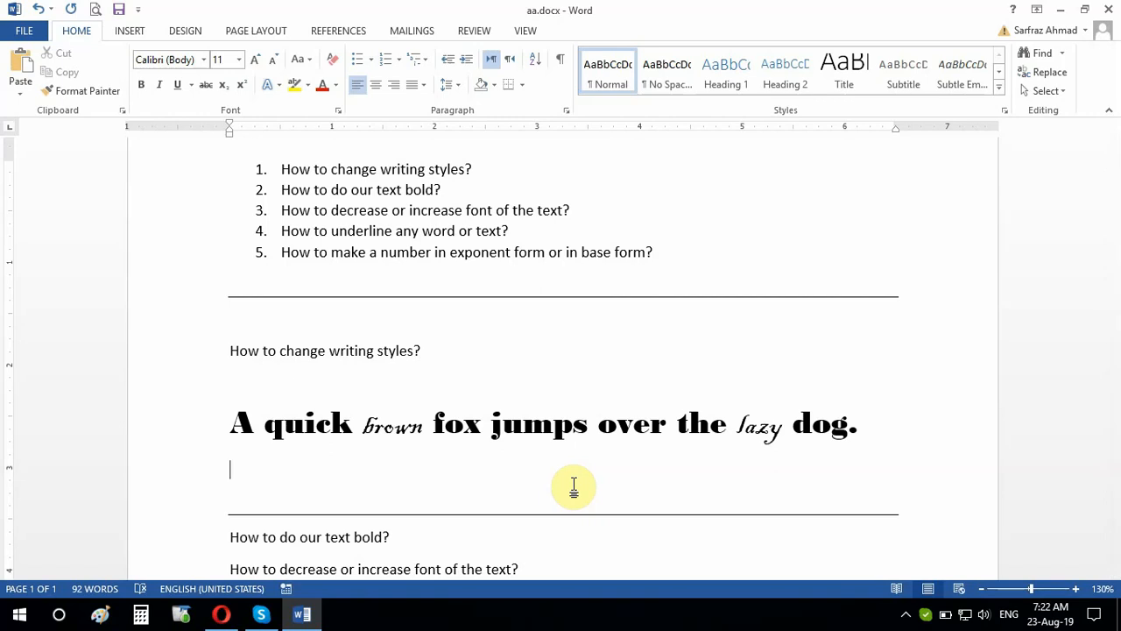
Remove bold from the word "Pakistan" in the sentence about the country and reapply it
scroll(574, 486, "down", 4)
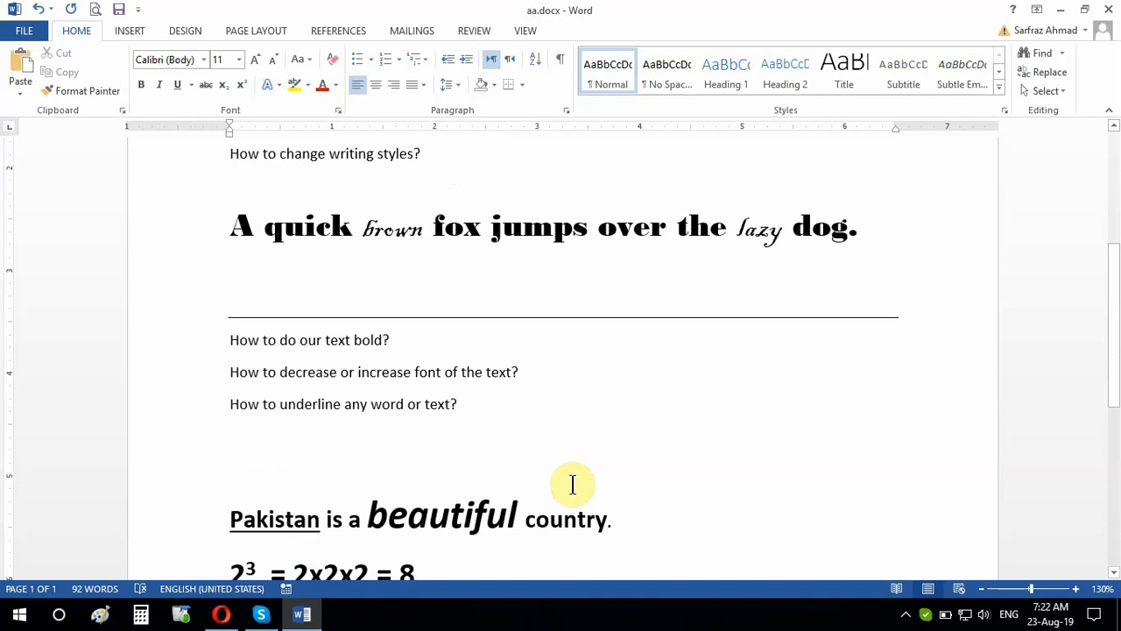
scroll(574, 487, "down", 2)
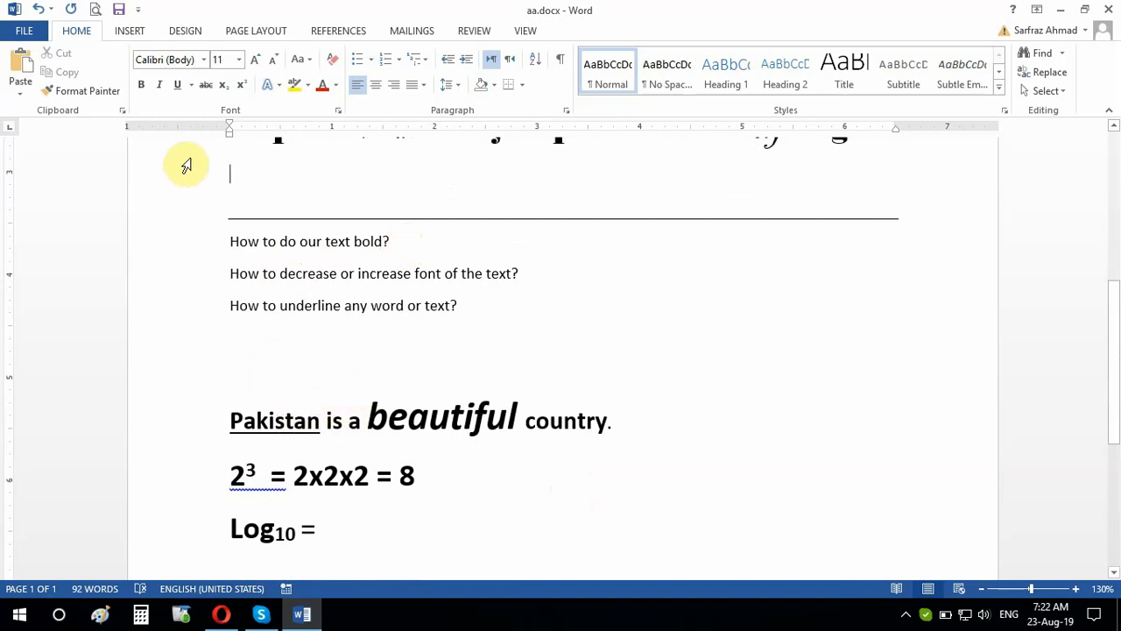
double_click(293, 427)
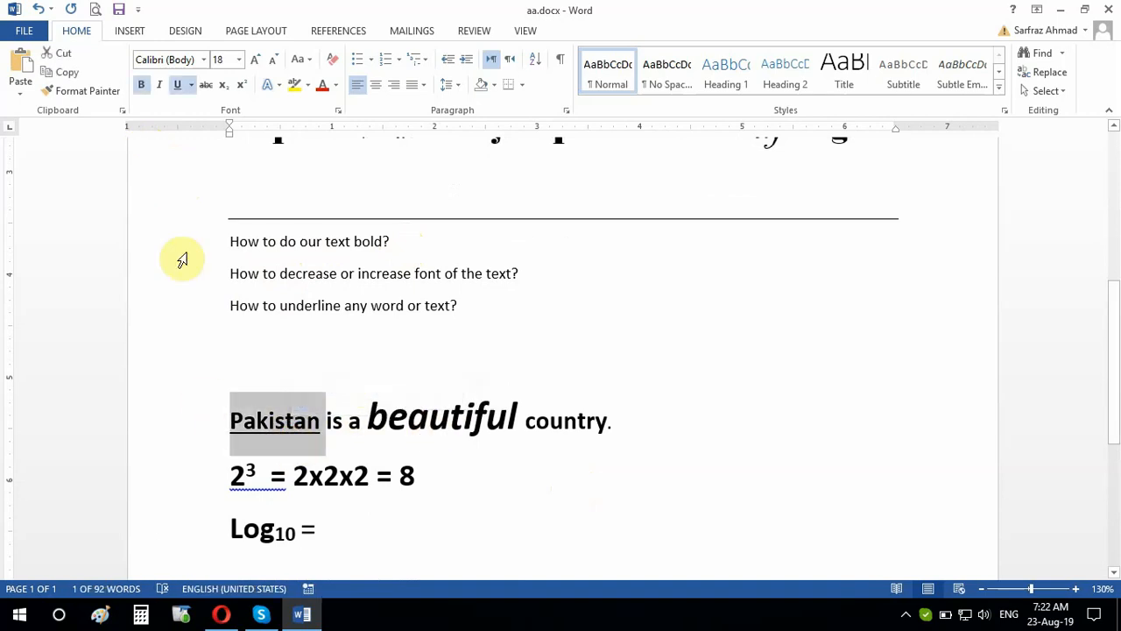
left_click(141, 85)
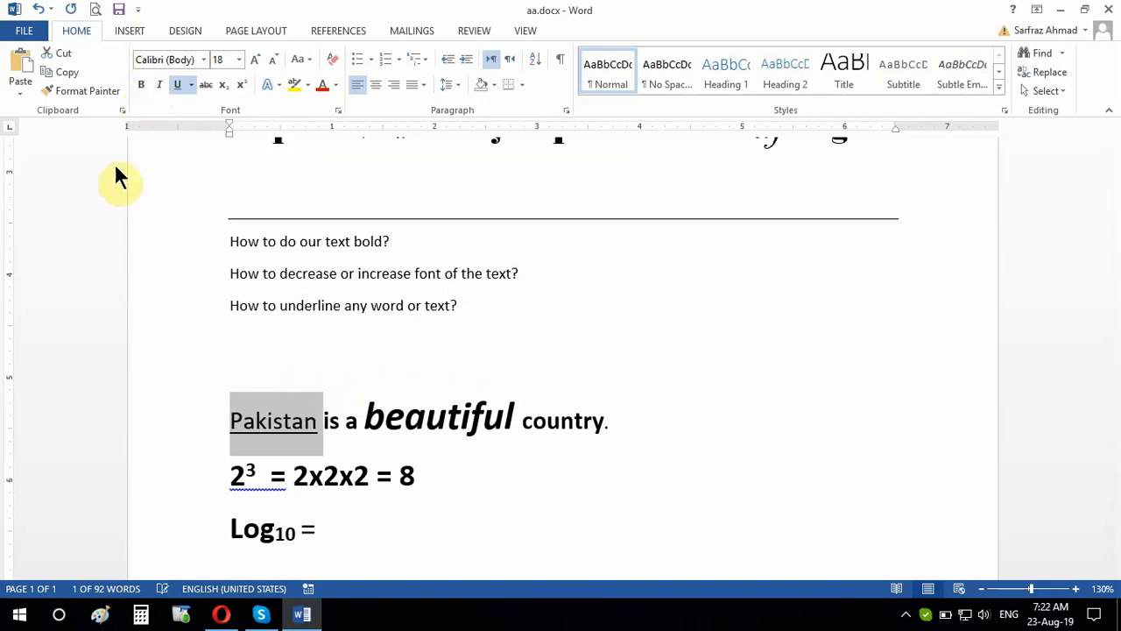
left_click(141, 85)
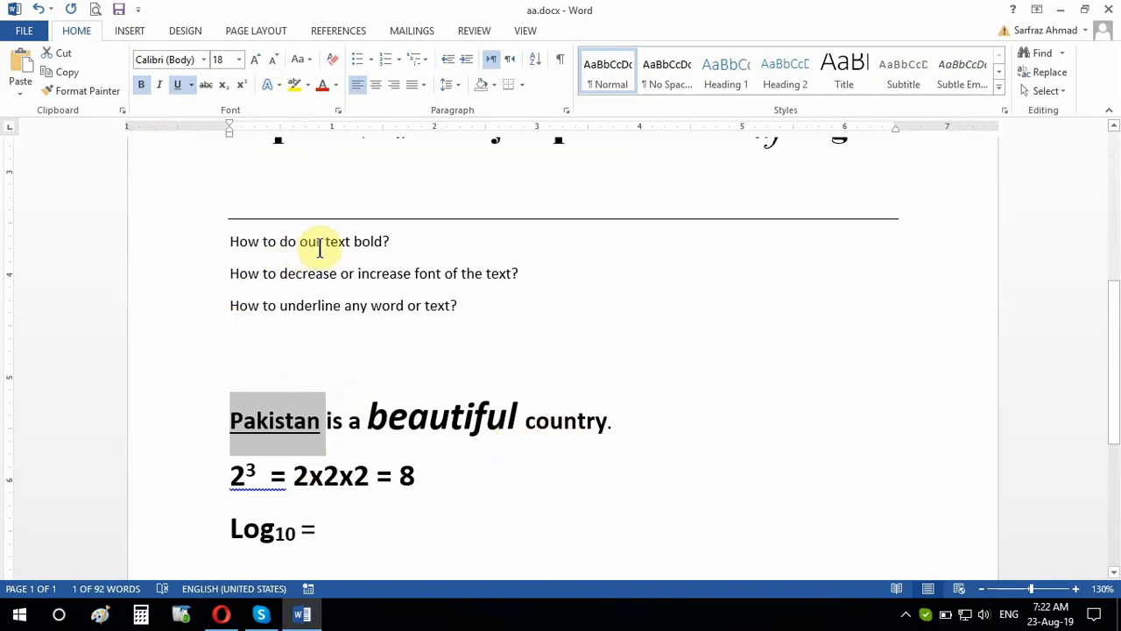
Make the word "bold" bold in the line "How to do our text bold?"
left_click(363, 242)
double_click(363, 242)
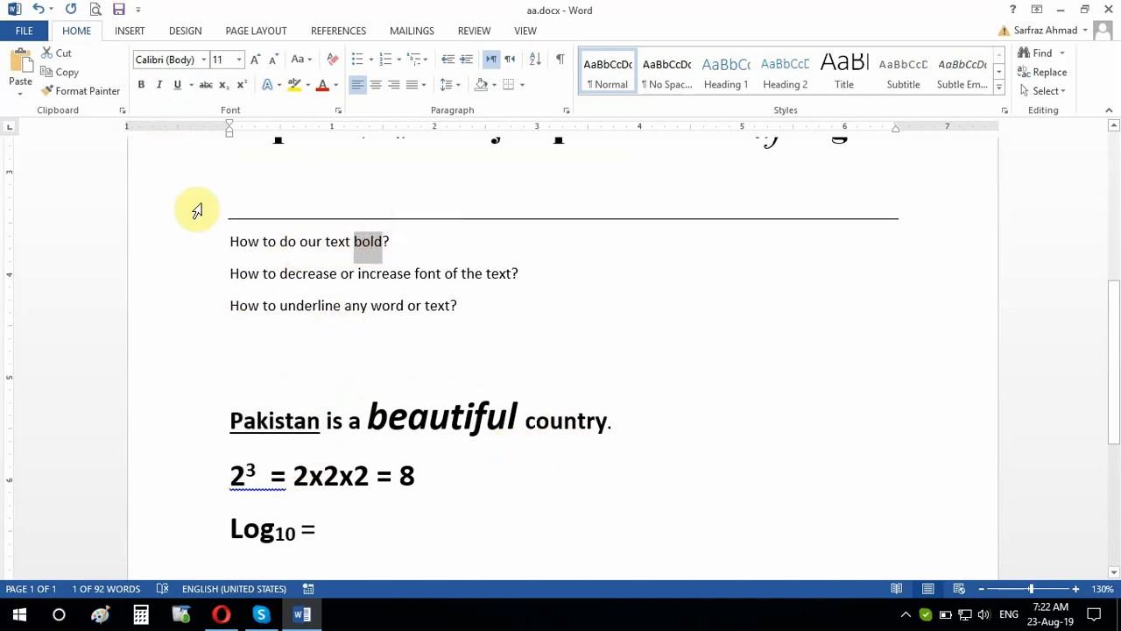
left_click(140, 86)
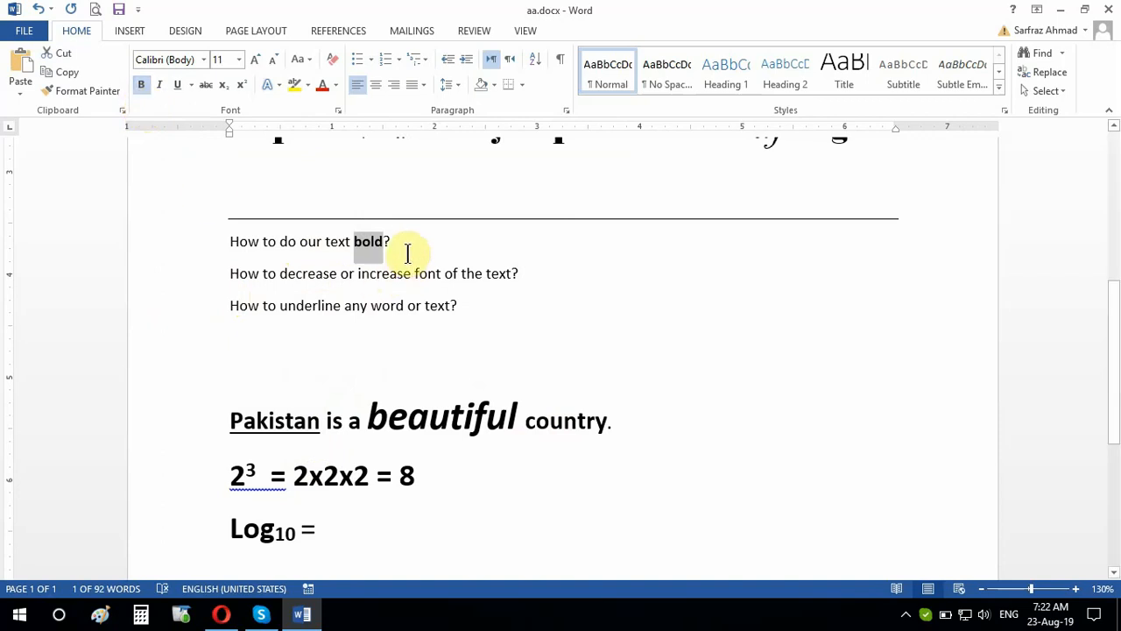
left_click(400, 290)
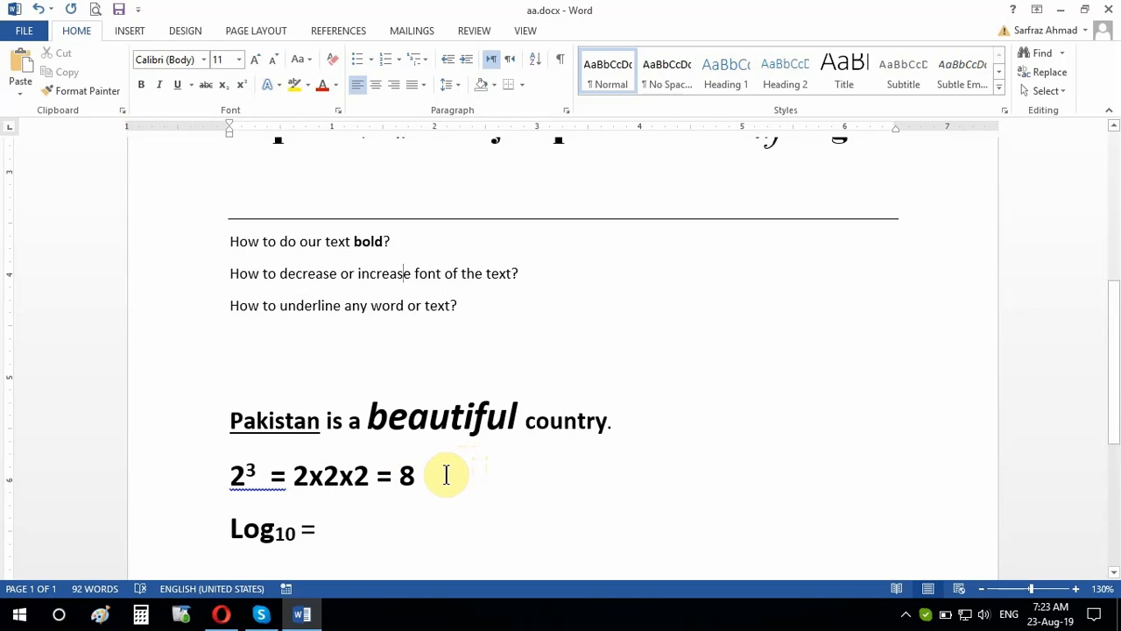
Turn bold off and back on for the word "country" at the end of the Pakistan sentence
double_click(559, 423)
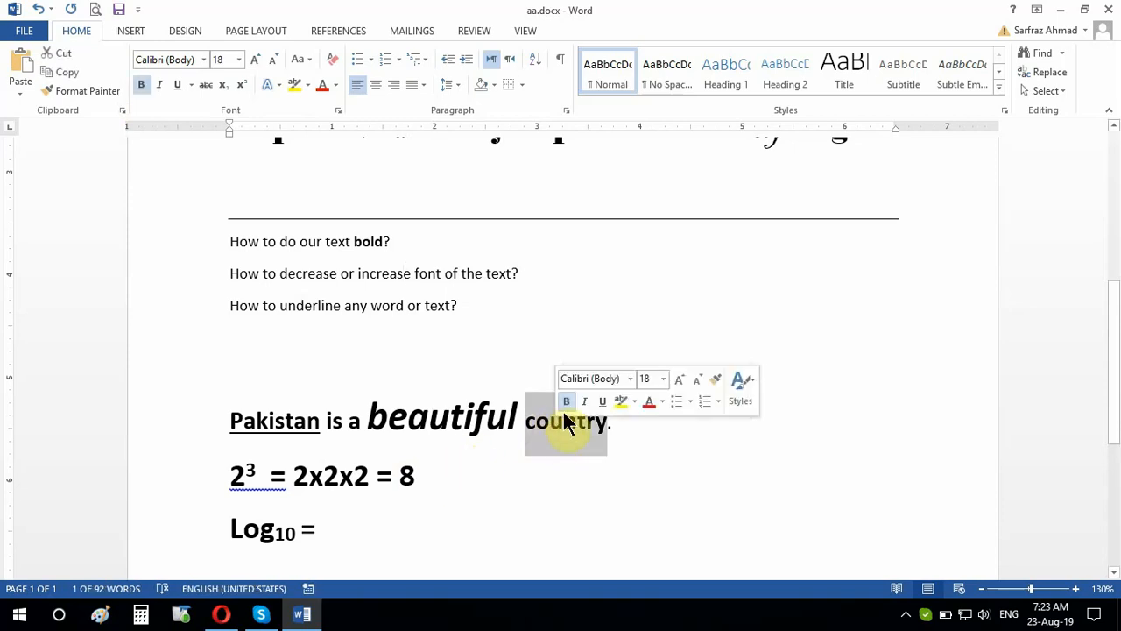
left_click(544, 447)
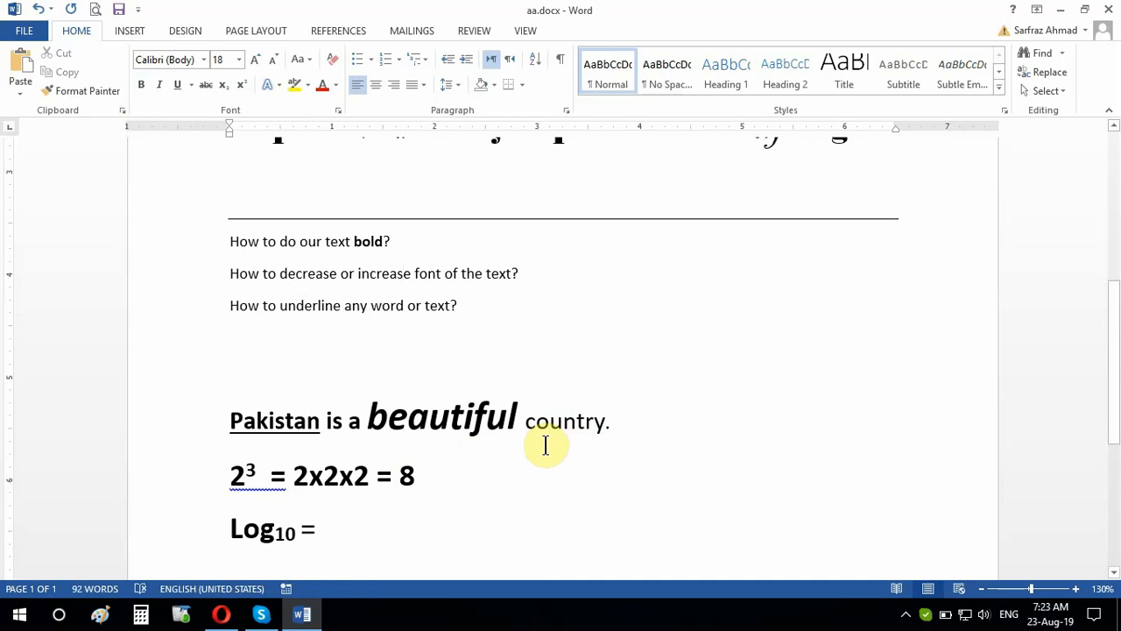
double_click(566, 425)
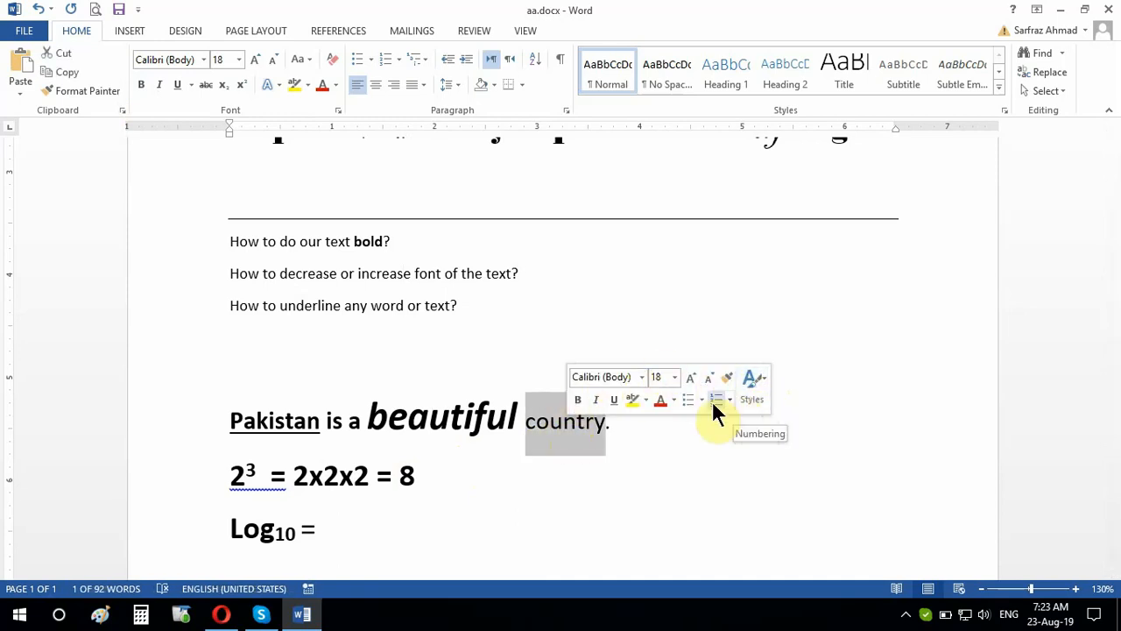
left_click(578, 399)
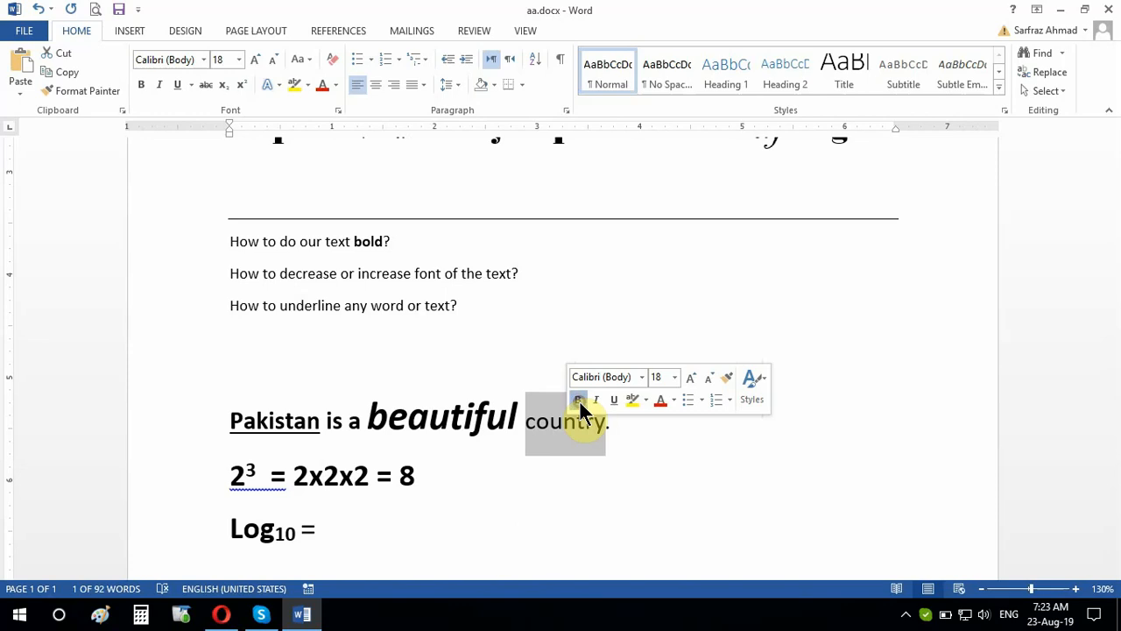
left_click(567, 436)
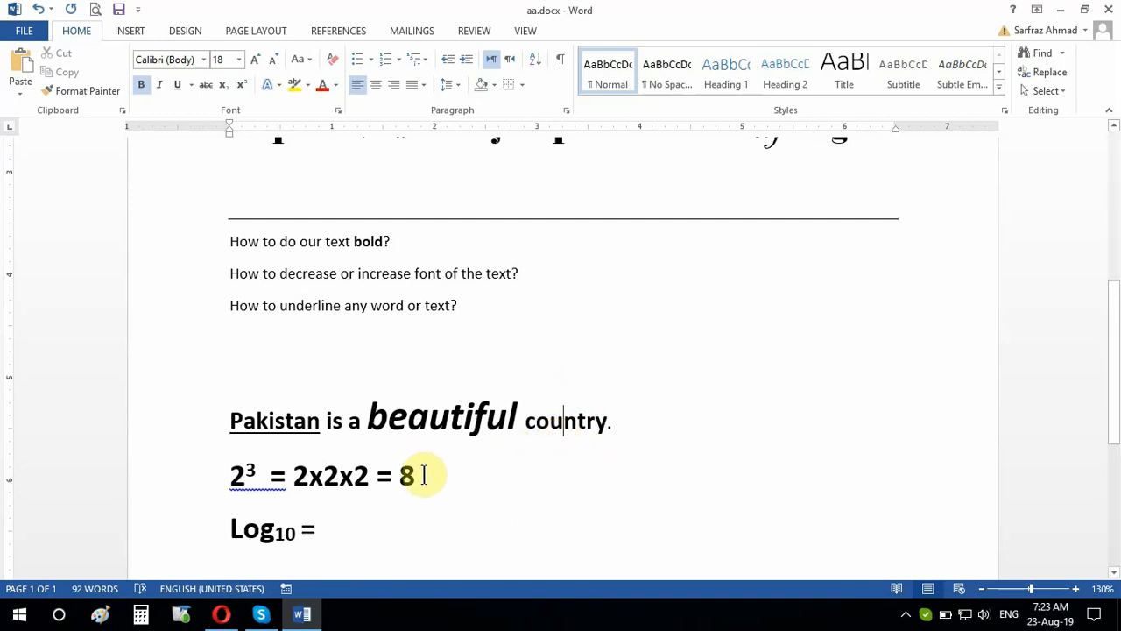
Enlarge the word "beautiful" in the Pakistan sentence to 72 points by increasing the font size stepwise
double_click(429, 423)
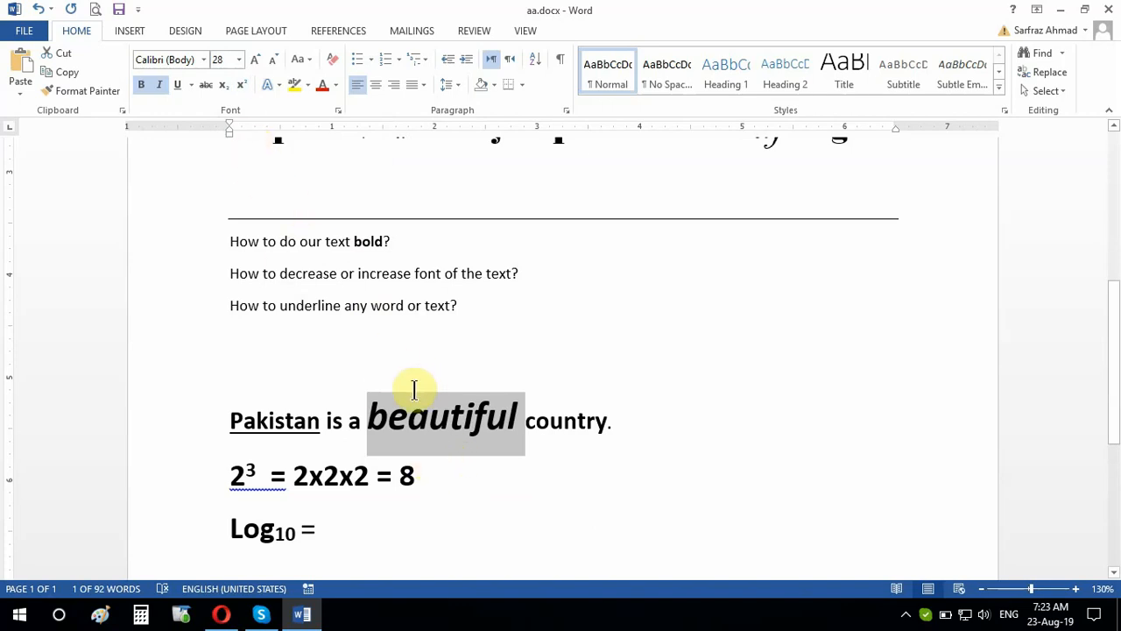
left_click(237, 60)
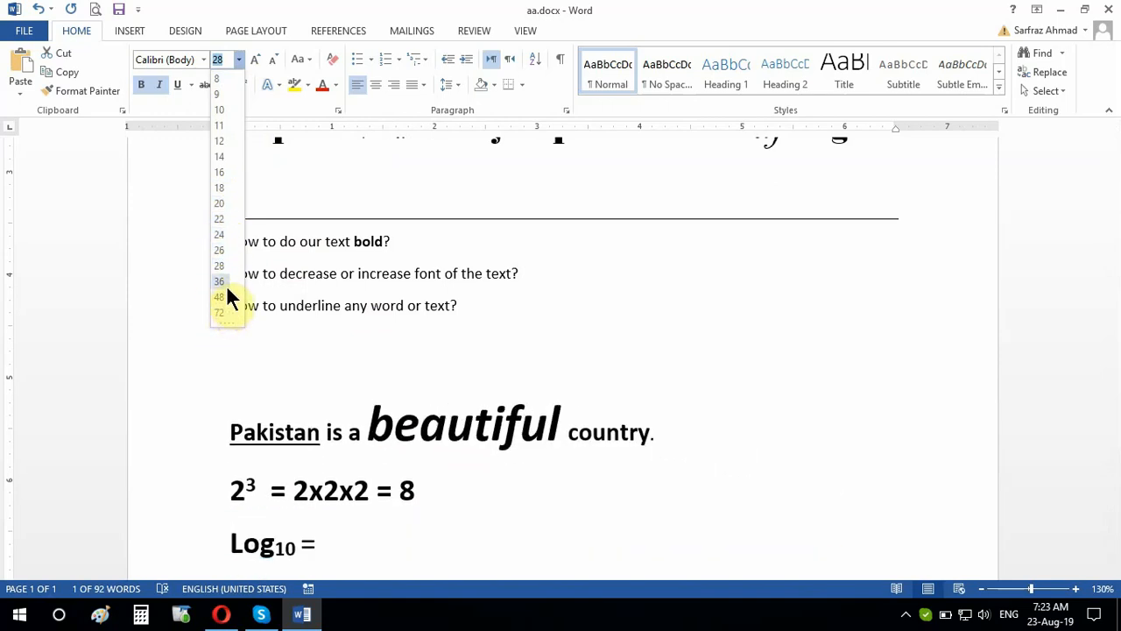
left_click(310, 190)
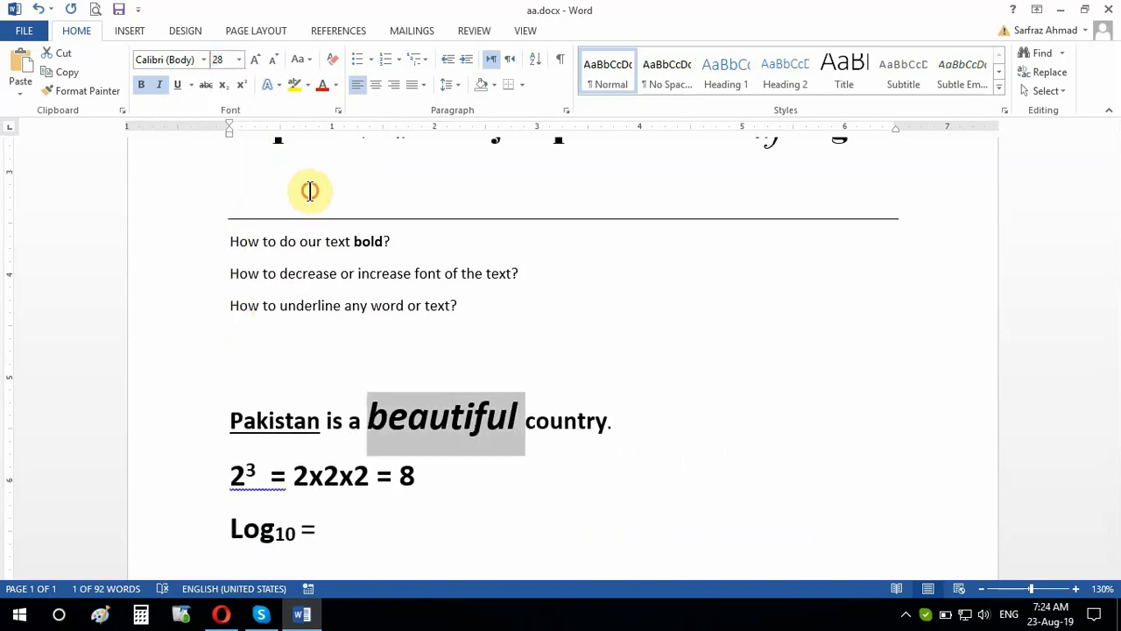
left_click(256, 62)
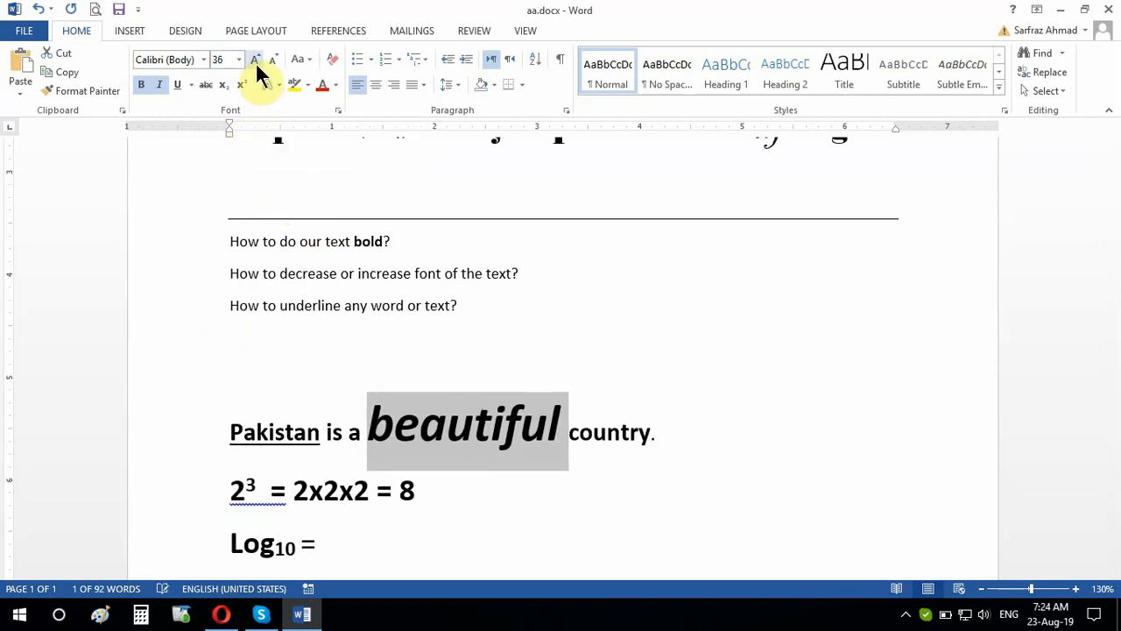
left_click(256, 62)
left_click(255, 63)
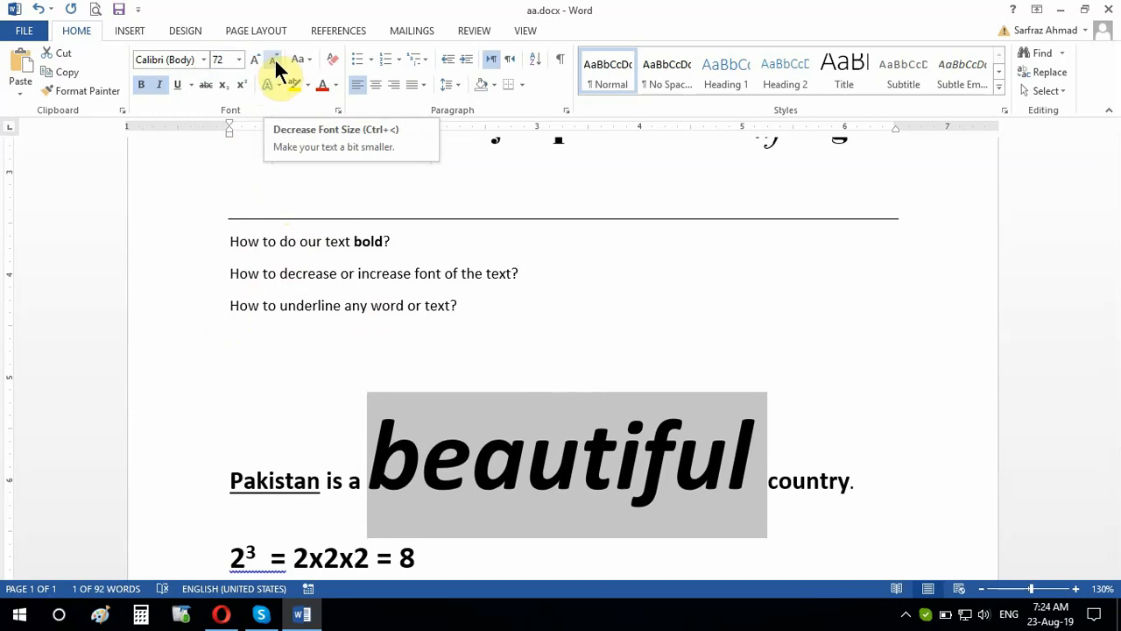
Shrink the selected word "beautiful" stepwise to 24 points
left_click(275, 57)
left_click(275, 58)
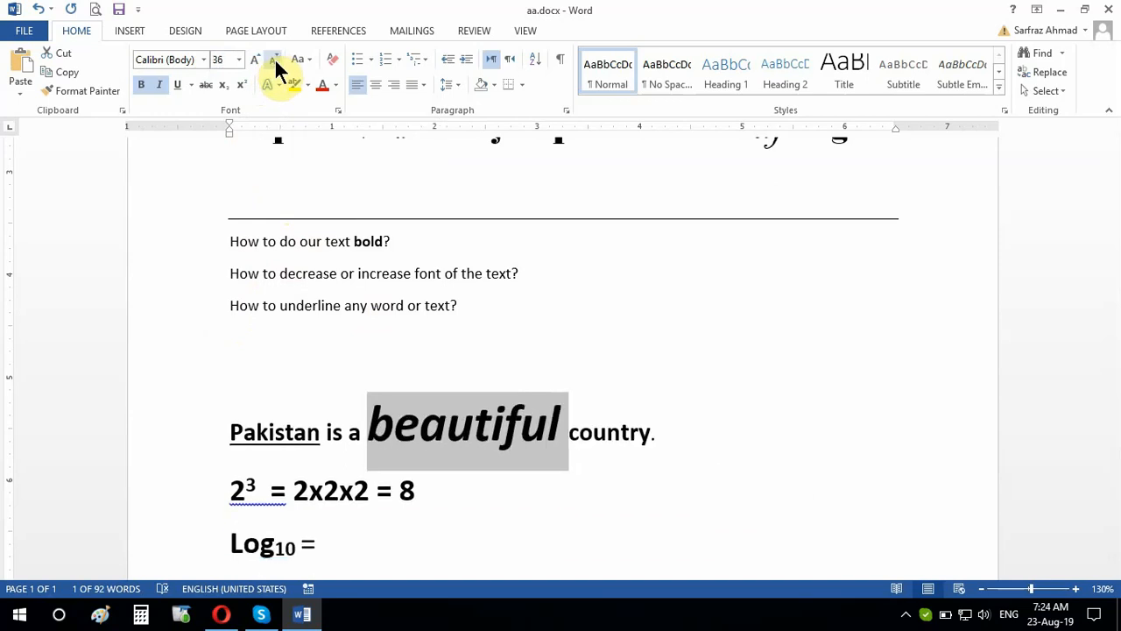
left_click(275, 58)
left_click(274, 58)
left_click(274, 58)
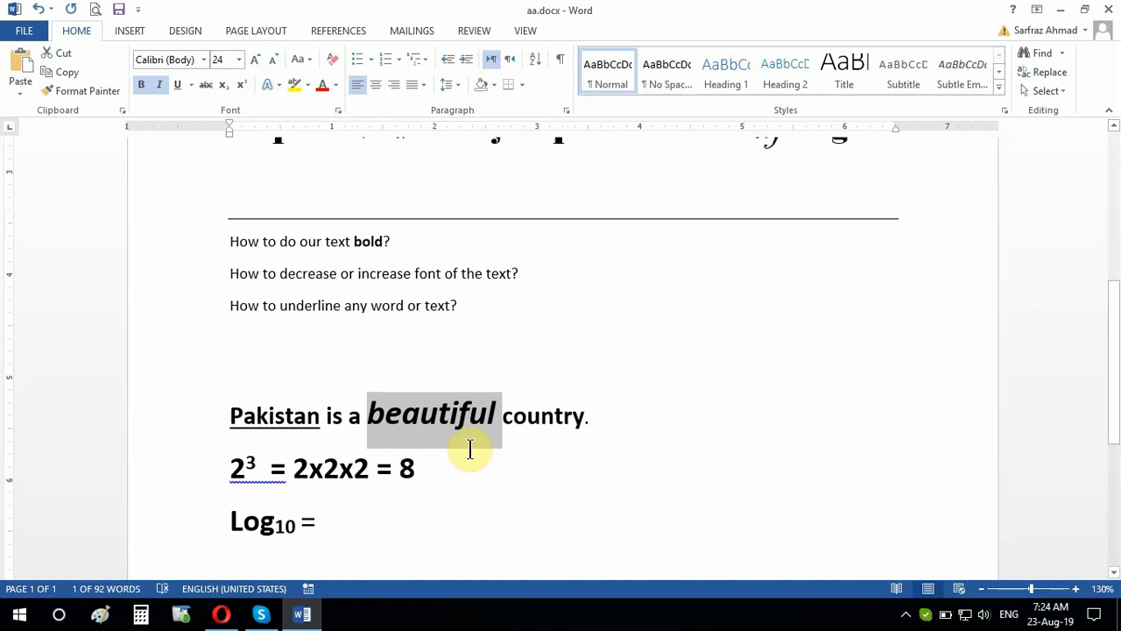
Underline the word "country" at the end of the Pakistan sentence
double_click(547, 426)
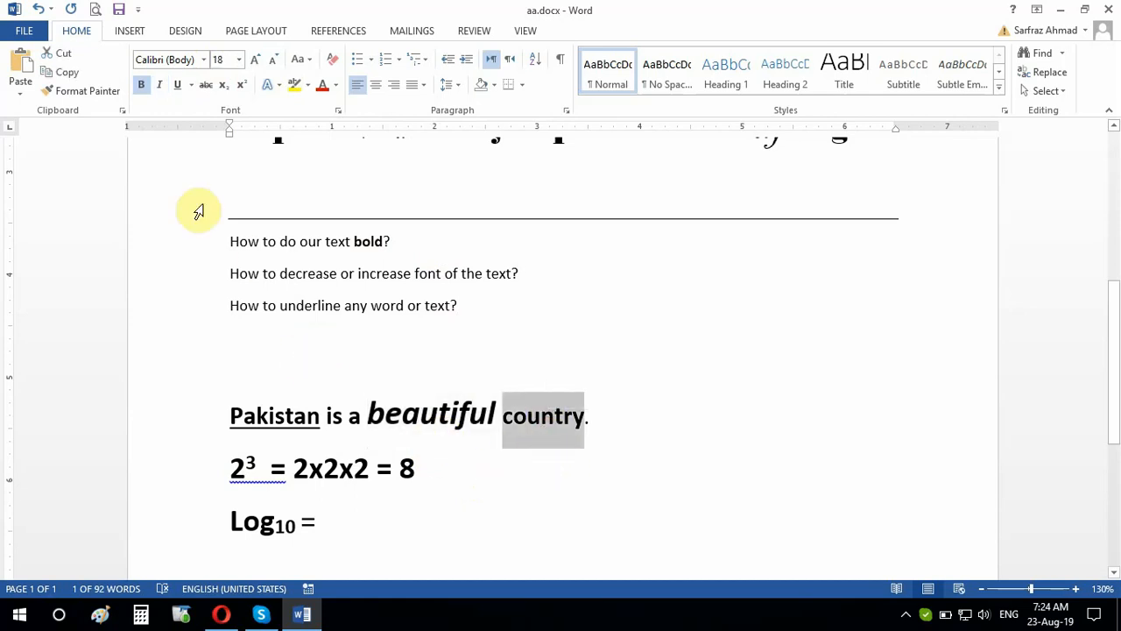
left_click(177, 85)
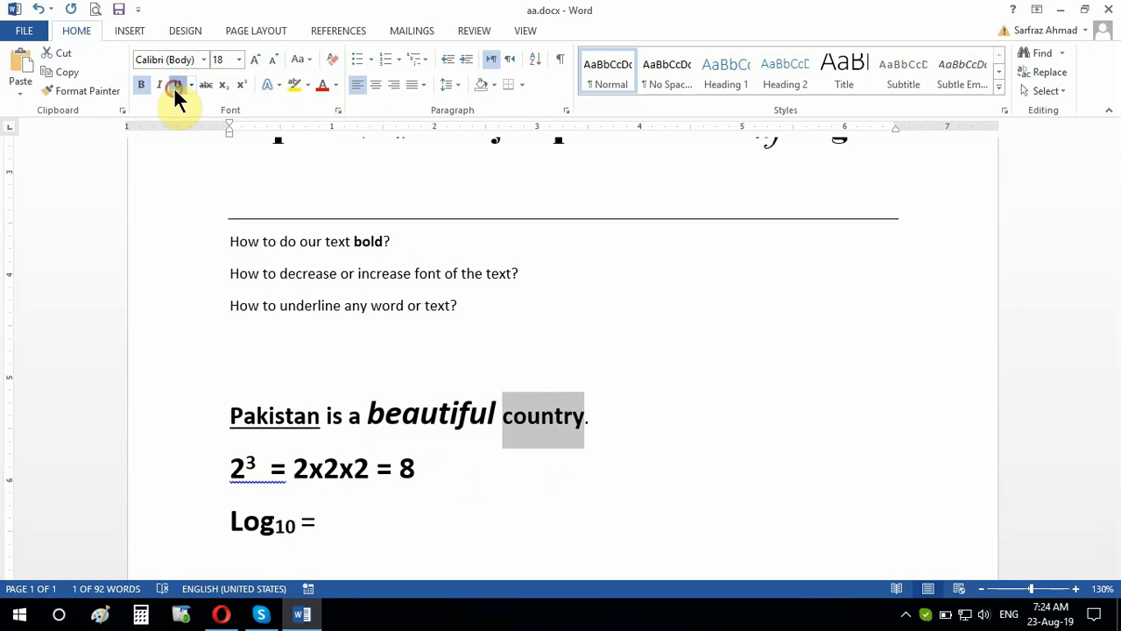
left_click(546, 420)
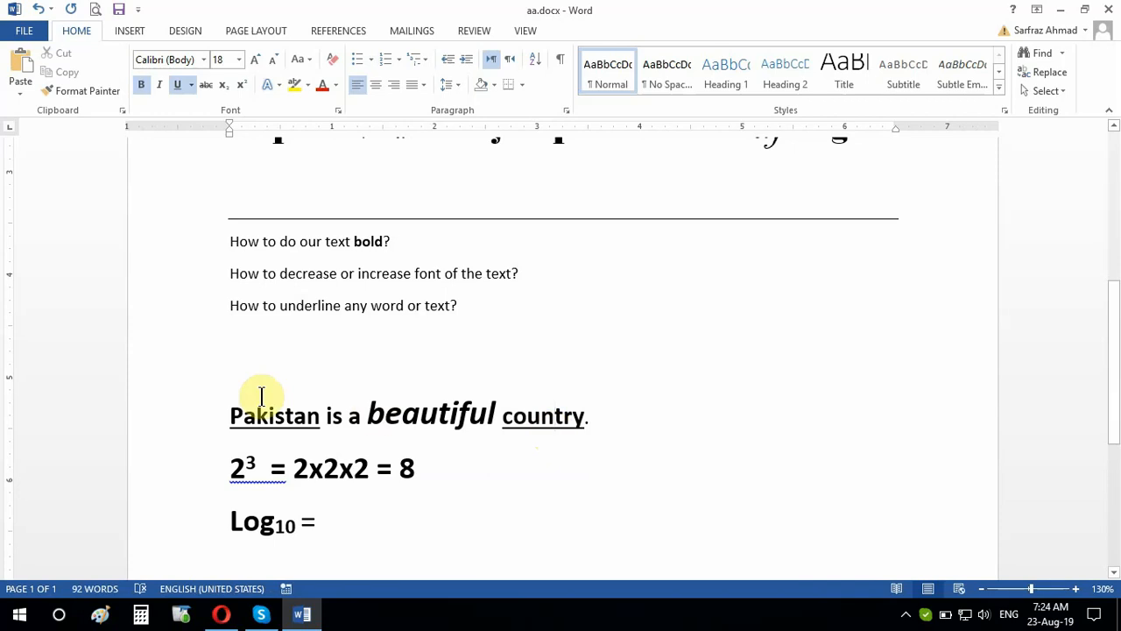
Clear the underlining from the whole Pakistan sentence, and underline the entire sentence
left_click(181, 419)
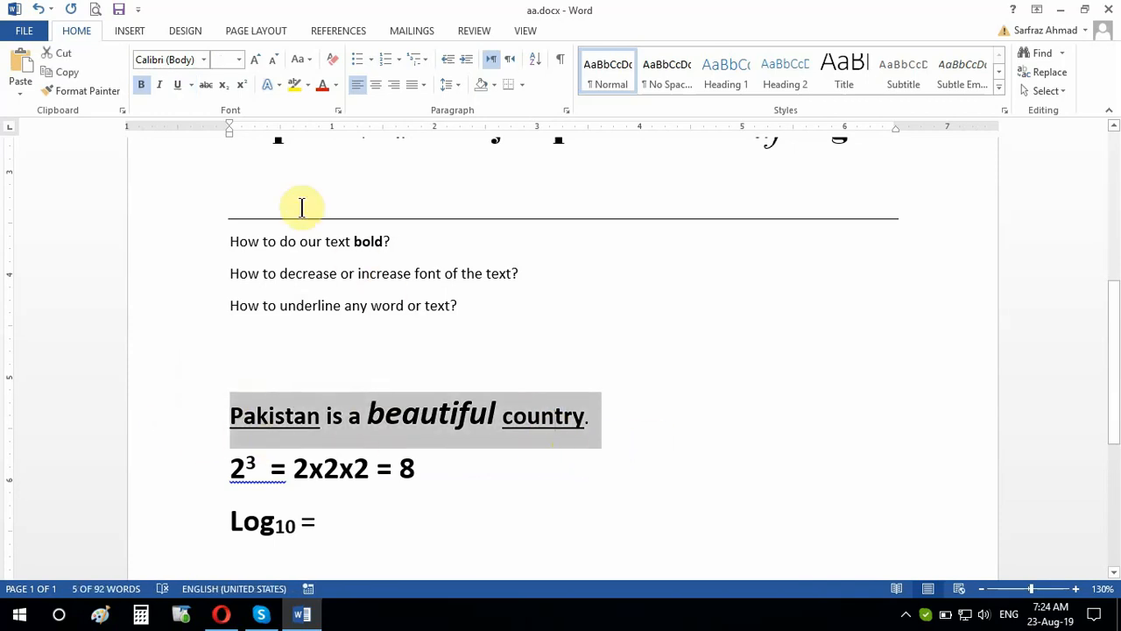
left_click(177, 85)
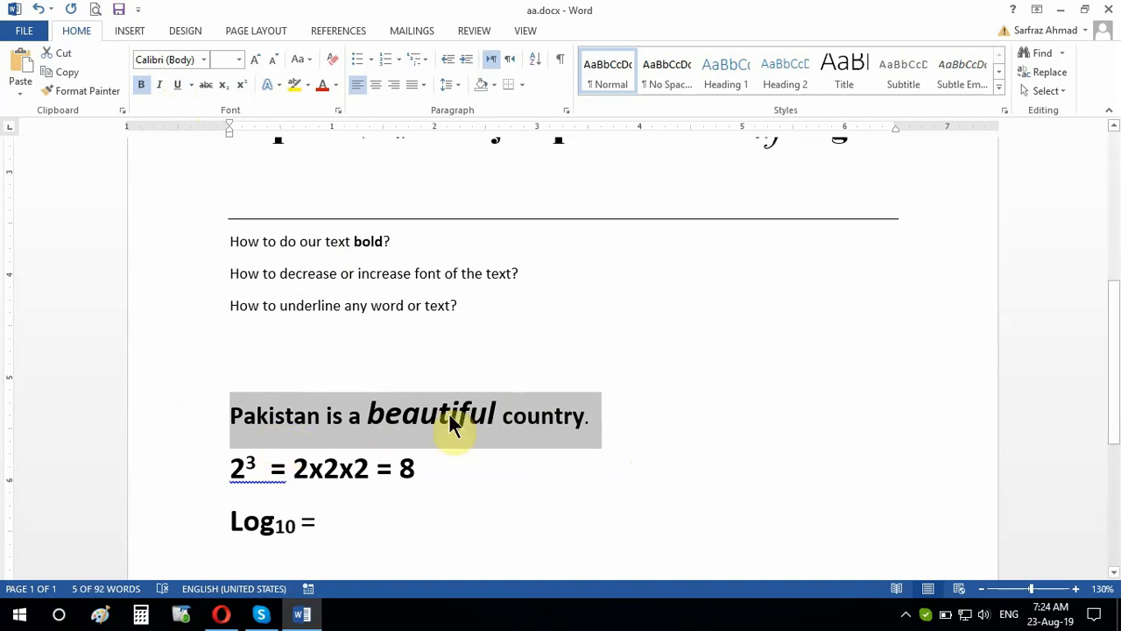
left_click(176, 88)
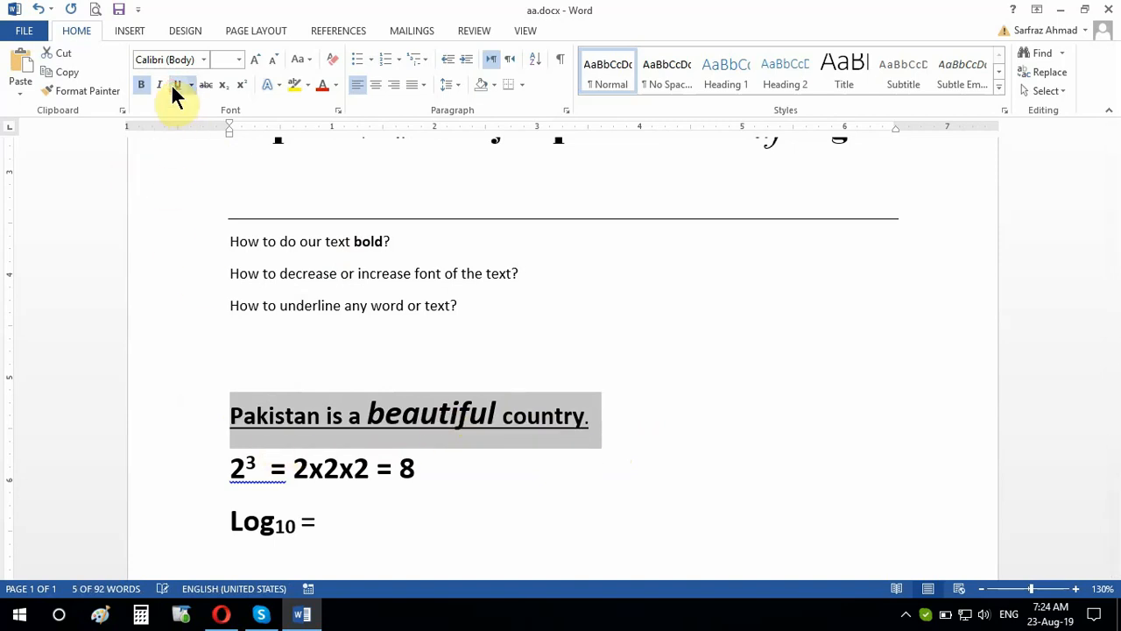
left_click(609, 472)
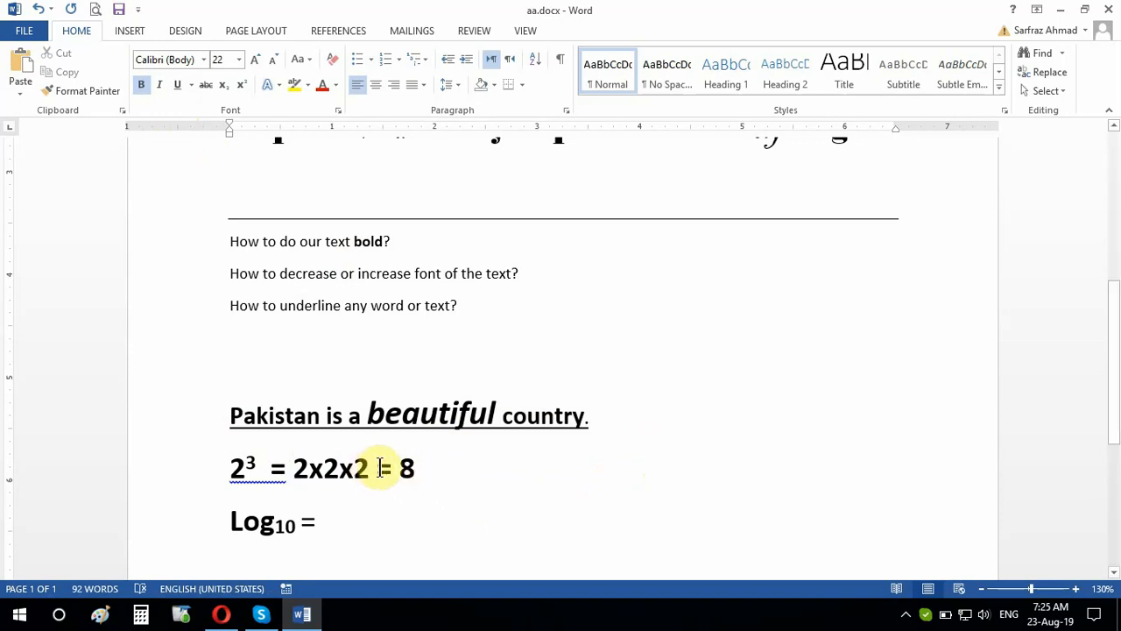
Delete "2³ = 2x2x2" from the equation line and add a superscript 2 after the 8
left_click_drag(377, 469, 221, 467)
key("Delete")
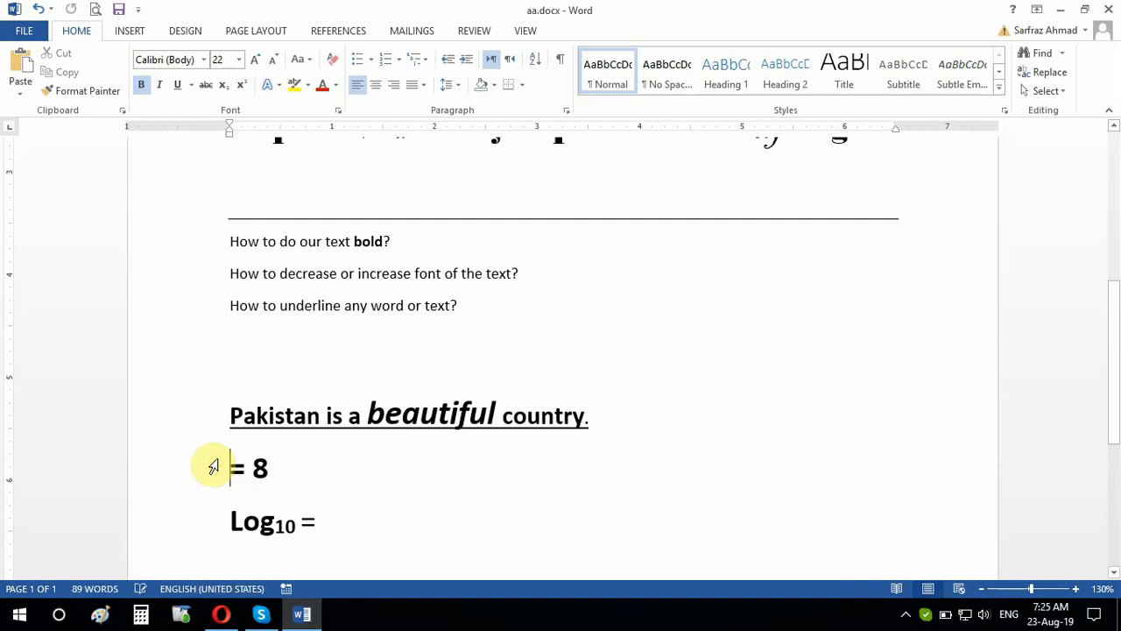
left_click(268, 468)
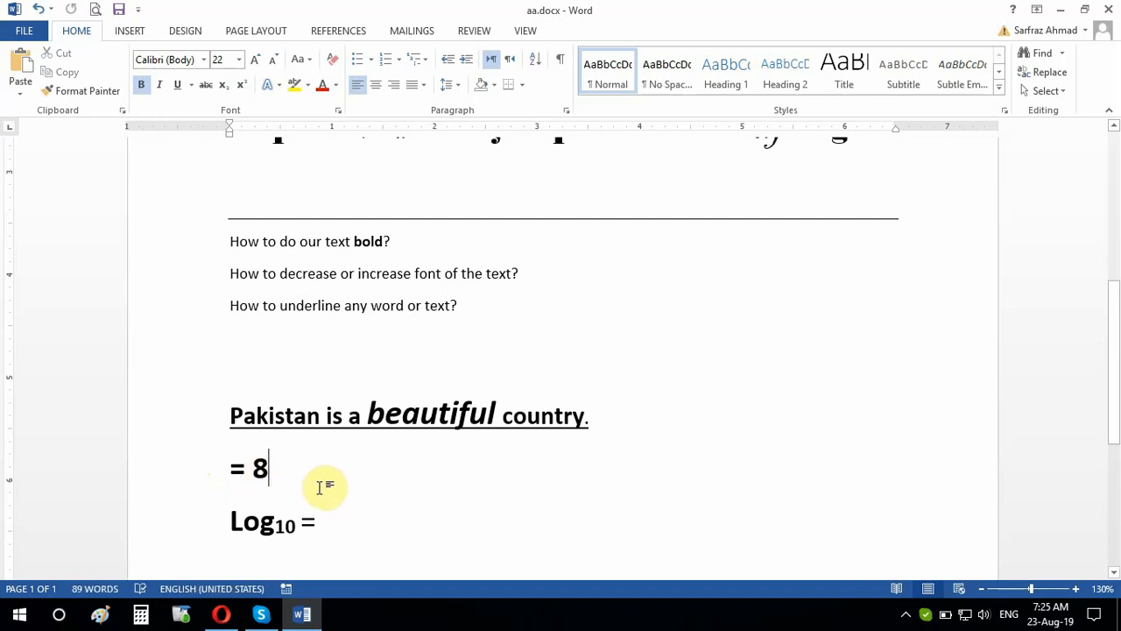
type("2")
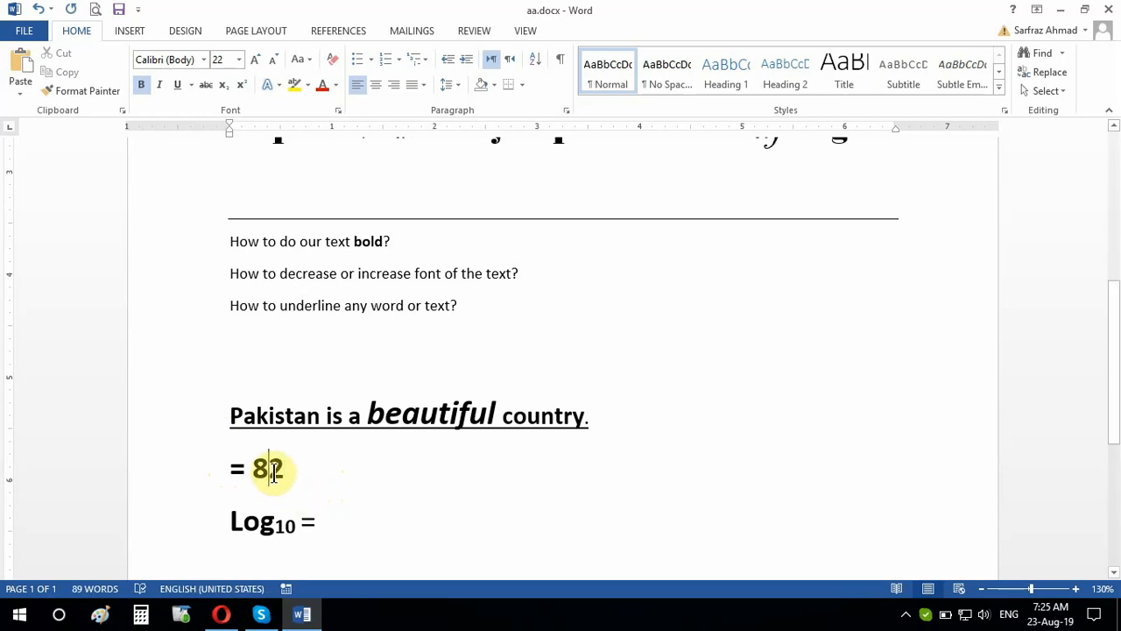
left_click_drag(269, 474, 278, 473)
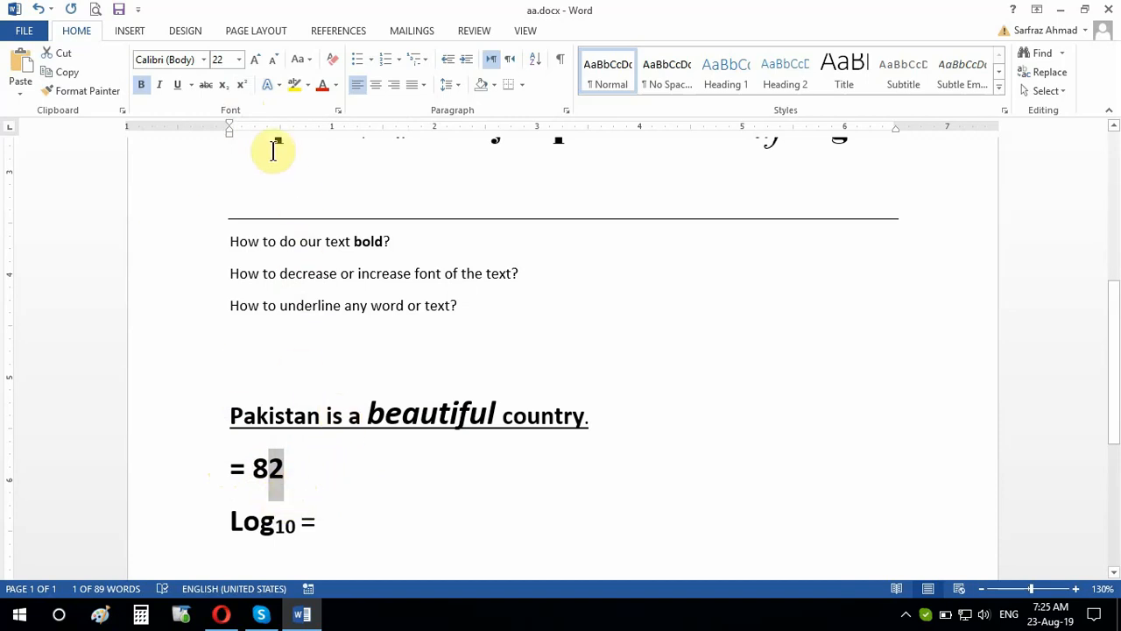
left_click(241, 88)
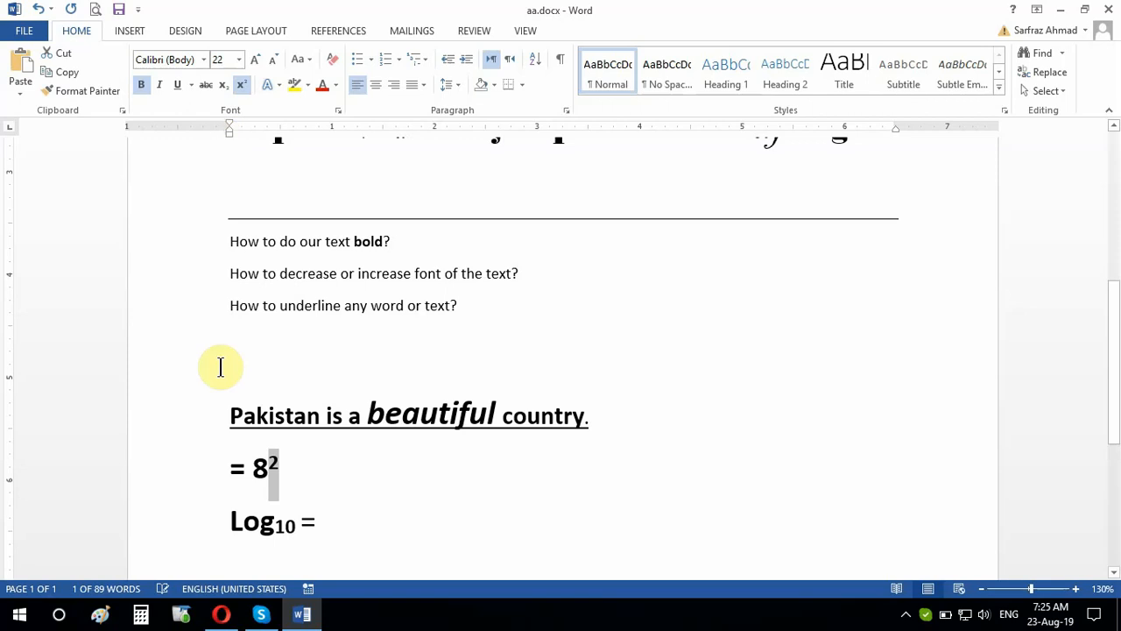
left_click(303, 480)
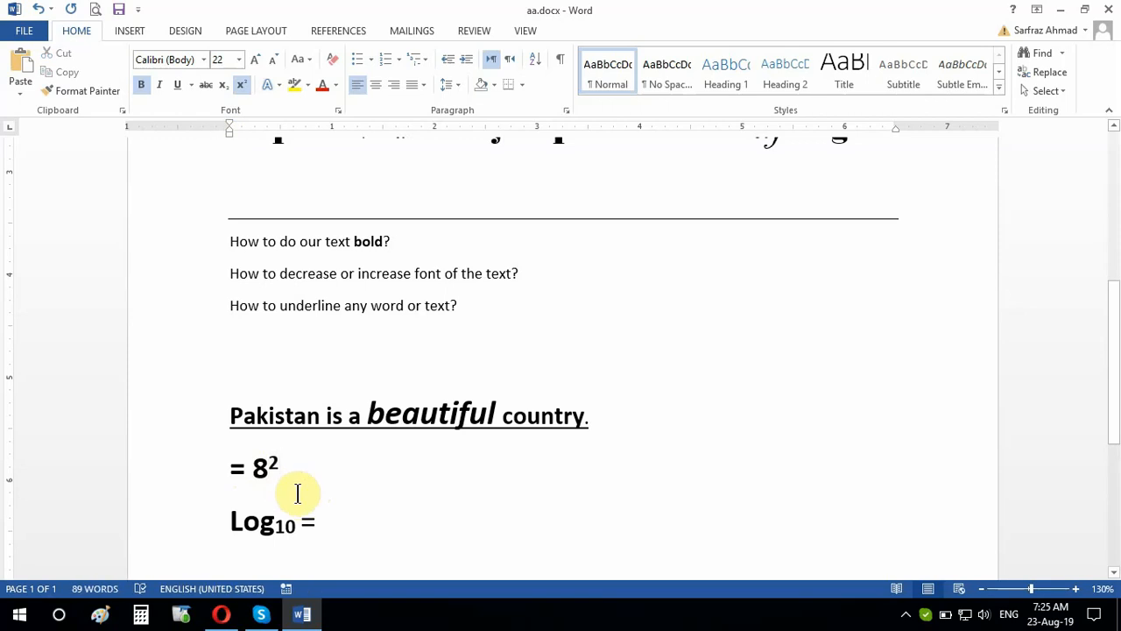
type("= ")
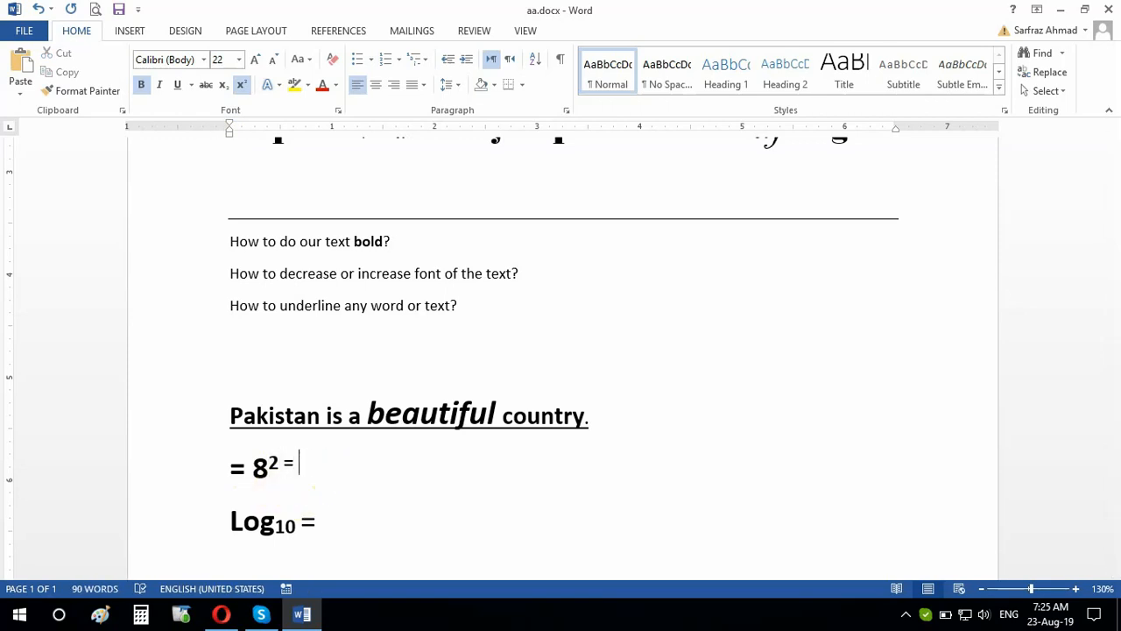
type("8x")
type("8")
key("BackSpace")
key("BackSpace")
key("BackSpace")
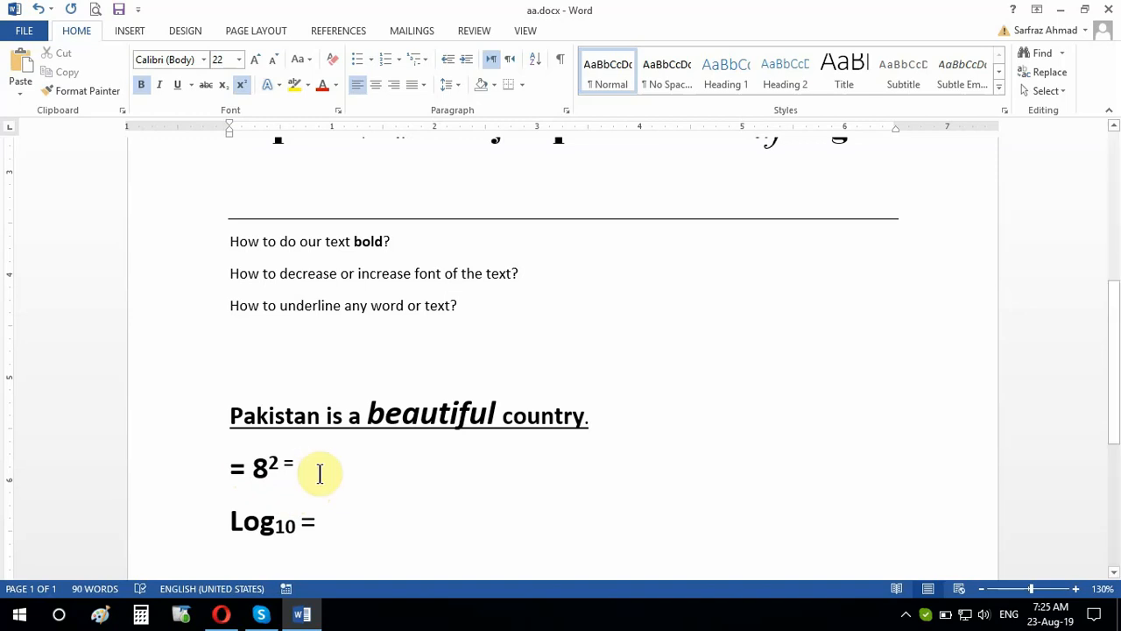
key("BackSpace")
key("BackSpace")
key("BackSpace")
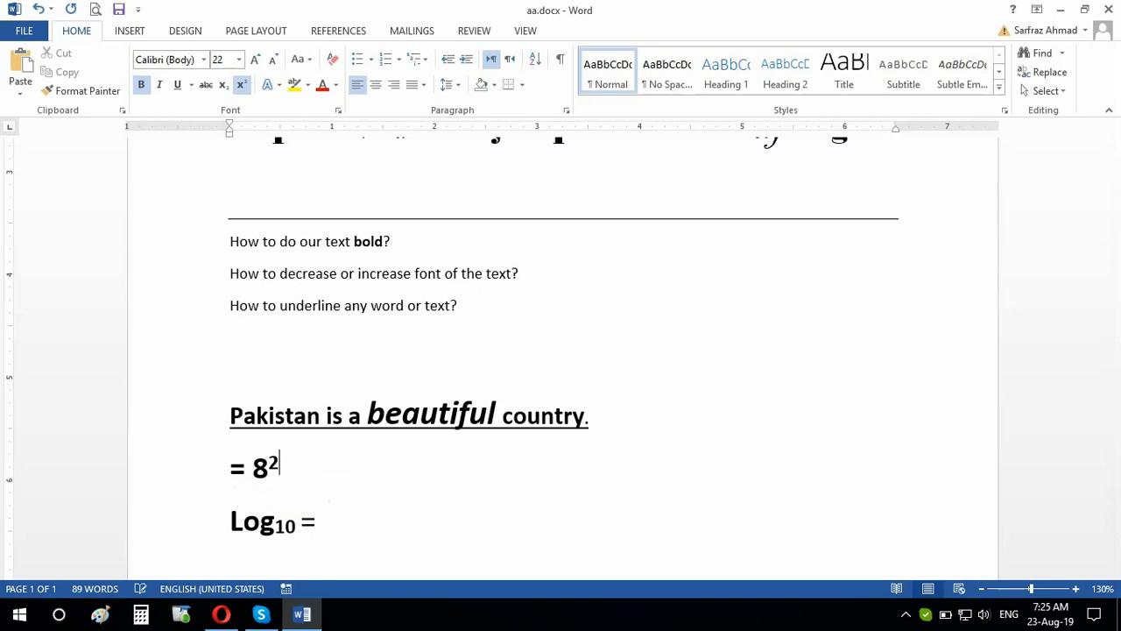
Turn superscript off after the exponent 2 and complete the equation with "= 8x8 = 64" in normal text
key("ctrl+shift+equal")
type("= 8")
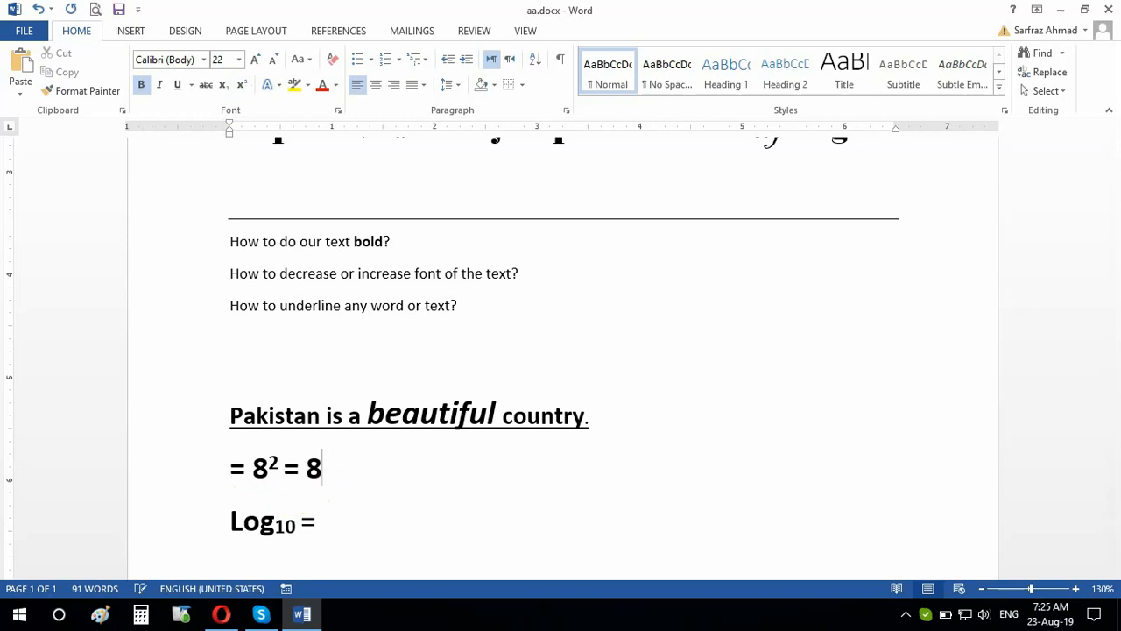
type("x8 = 64")
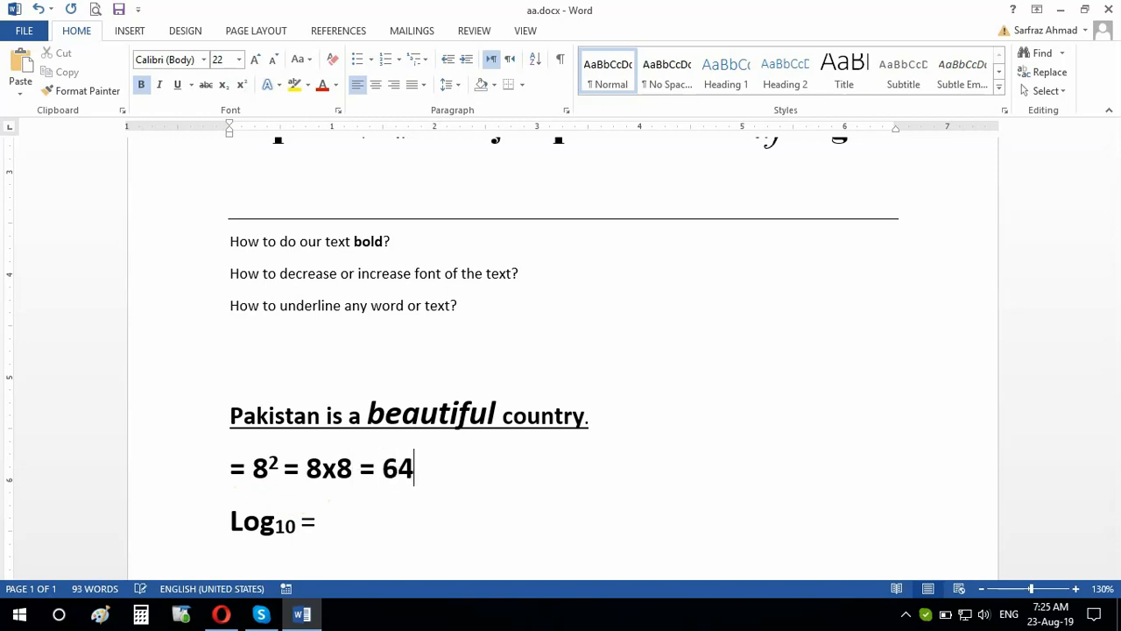
Replace the subscript 10 after "Log" with a subscript 2
left_click(376, 517)
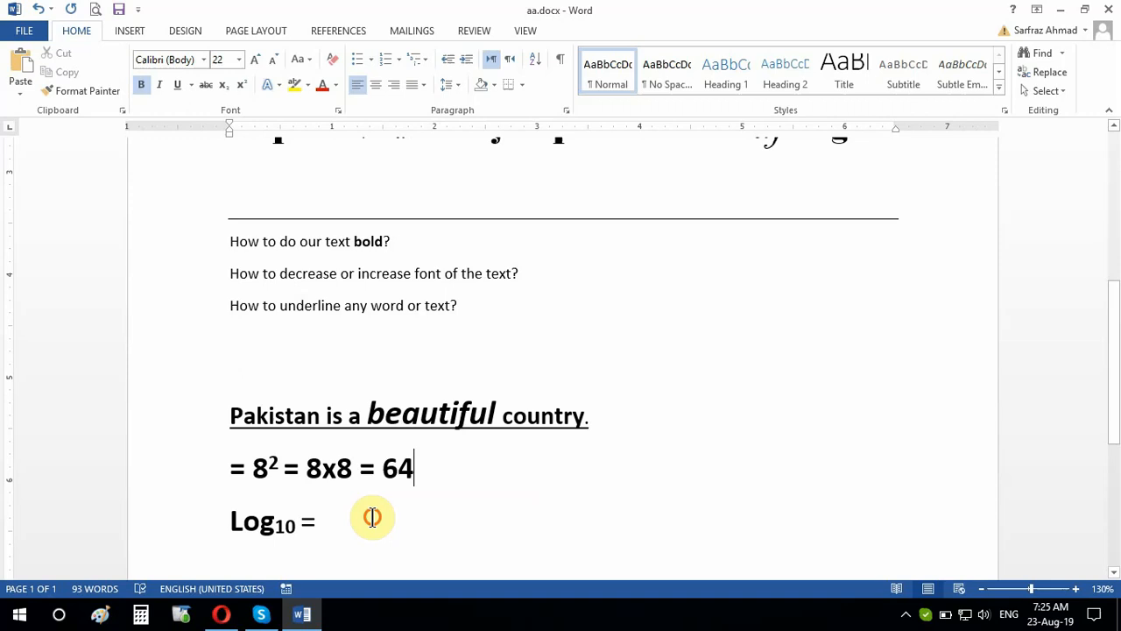
double_click(290, 530)
left_click(298, 530)
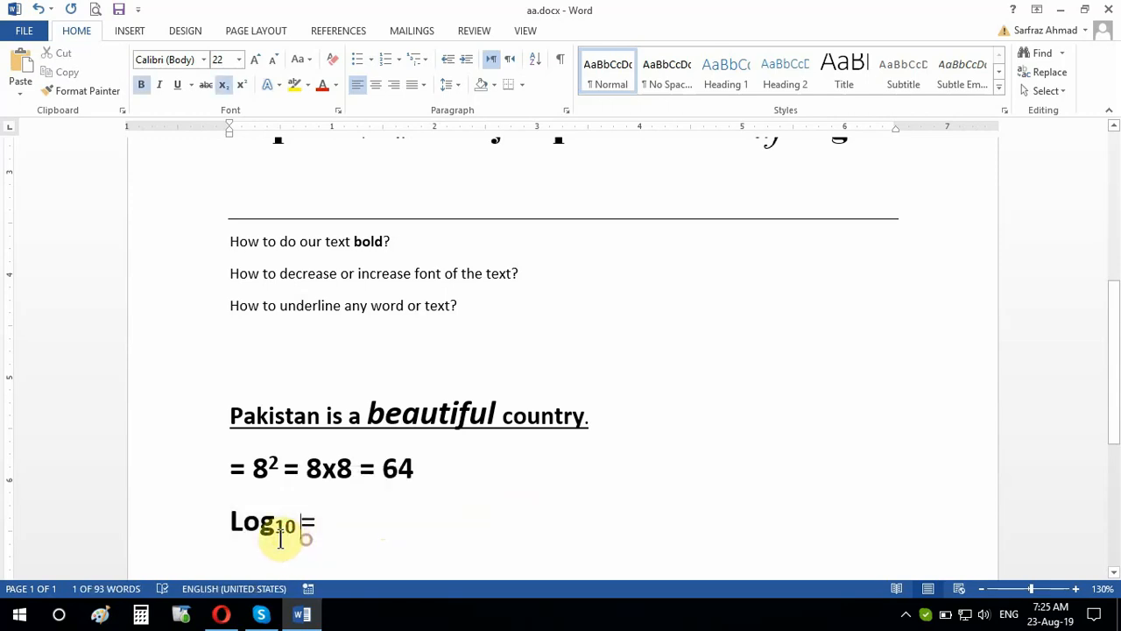
left_click_drag(277, 533, 296, 535)
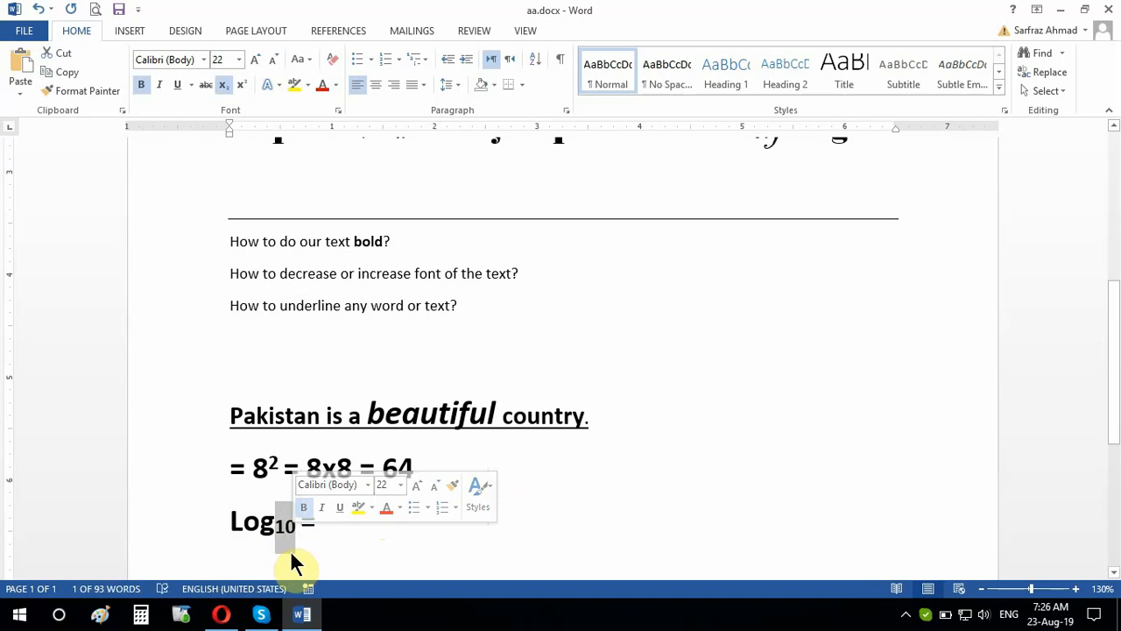
type("2")
Add "Log 10" after the equals sign in the Log line and make its 10 subscript
left_click(368, 527)
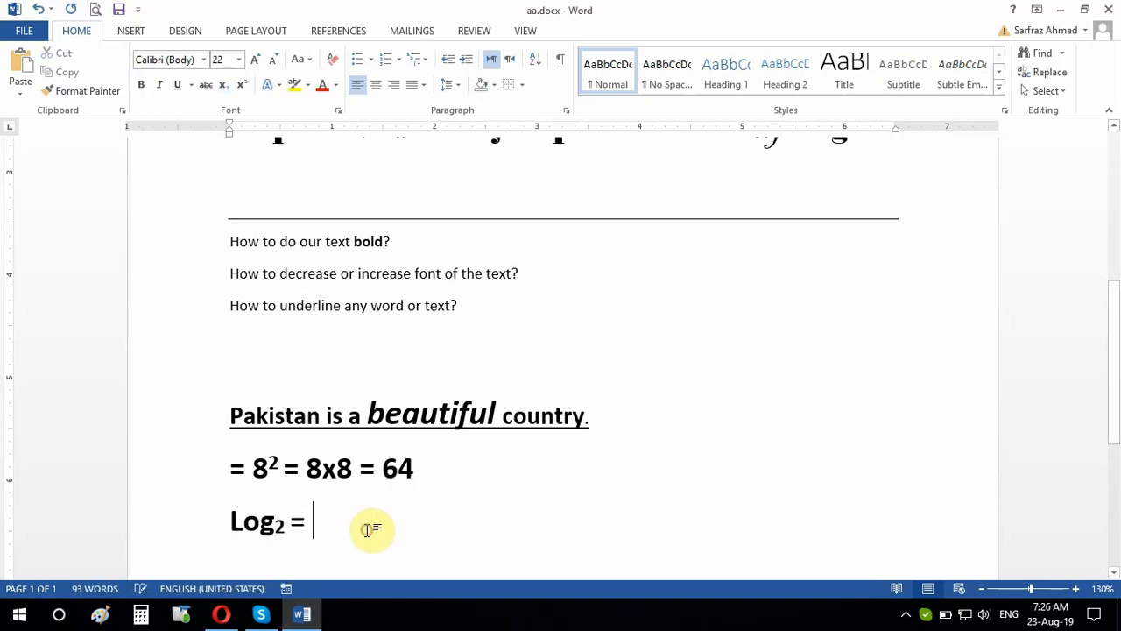
type("Log")
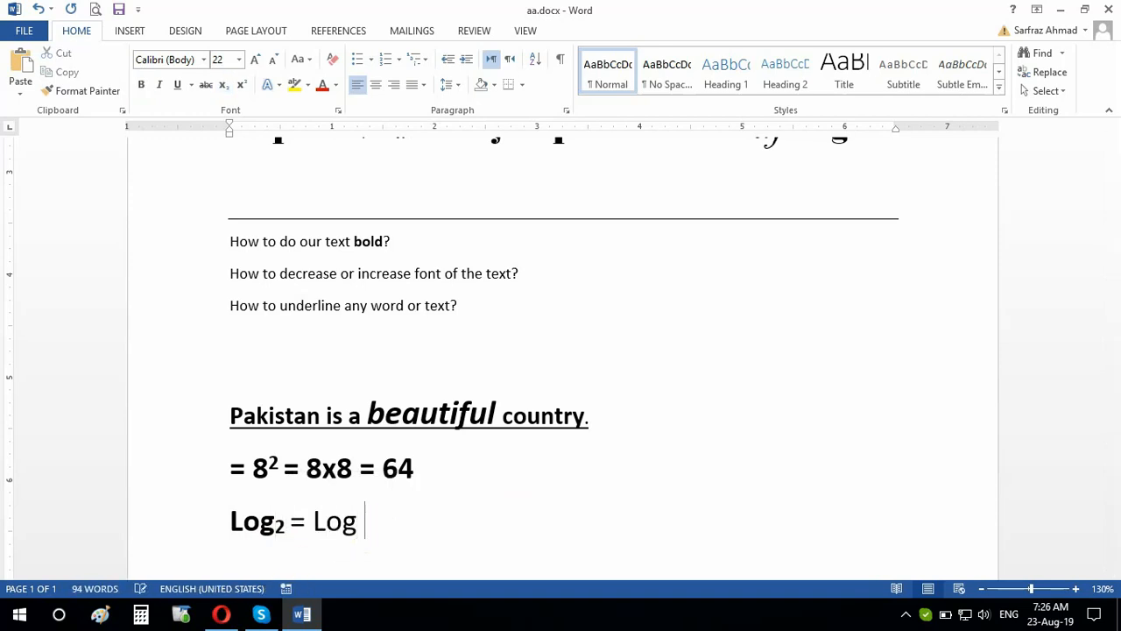
type(" 10")
left_click_drag(366, 523, 395, 523)
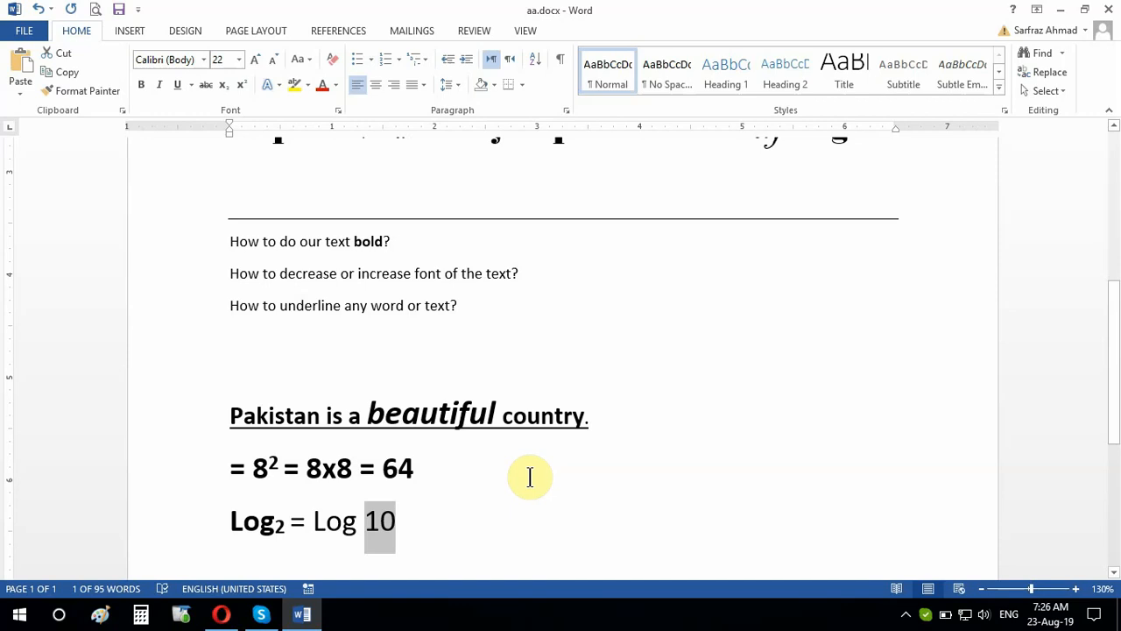
key("ctrl+equal")
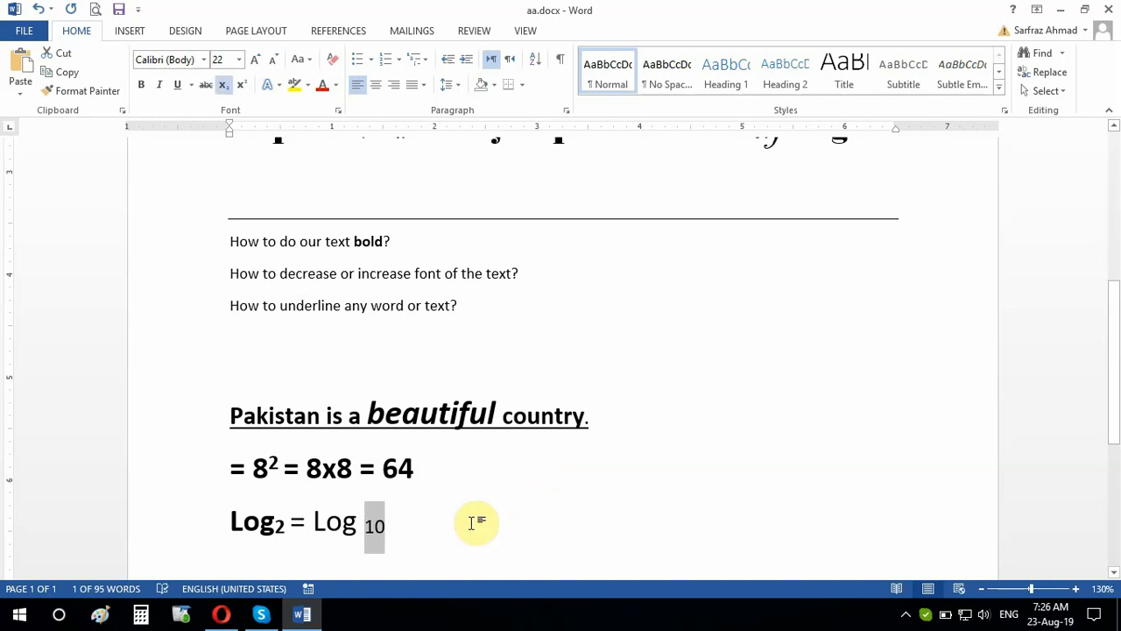
left_click(420, 517)
Remove the subscript from the 10 at the end of the Log line and reapply it
left_click(368, 525)
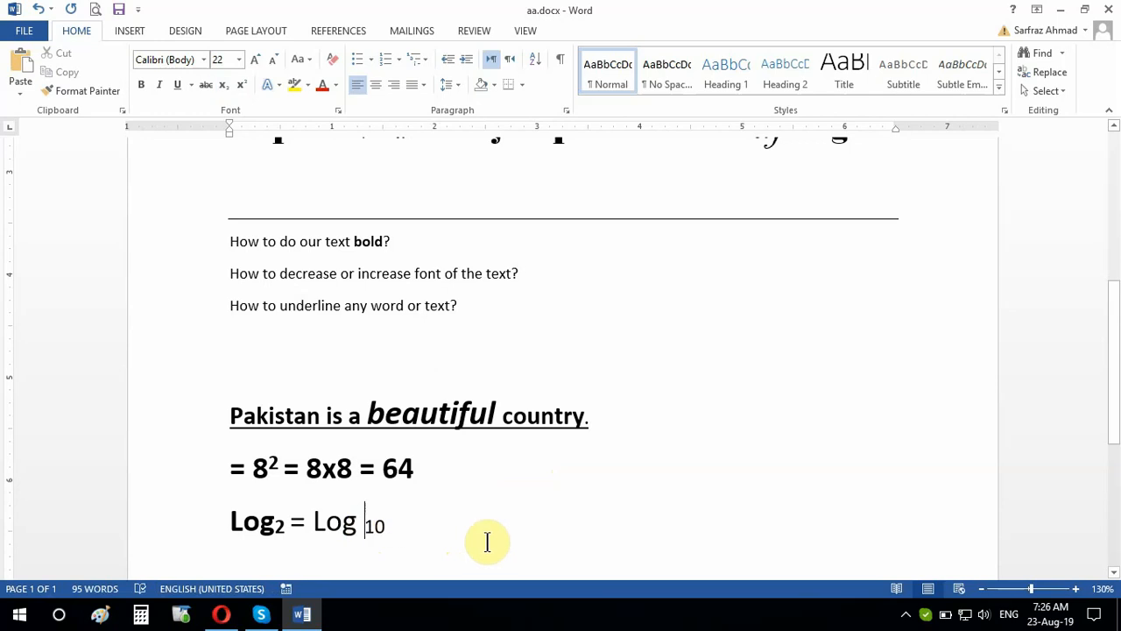
key("shift+End")
key("ctrl+equal")
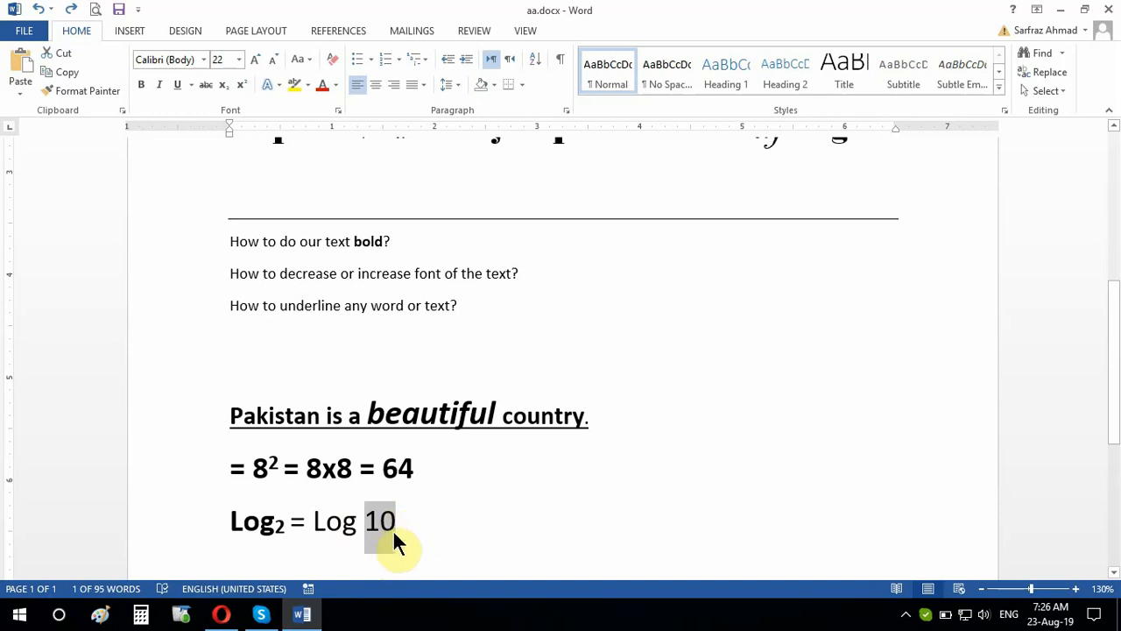
left_click(223, 85)
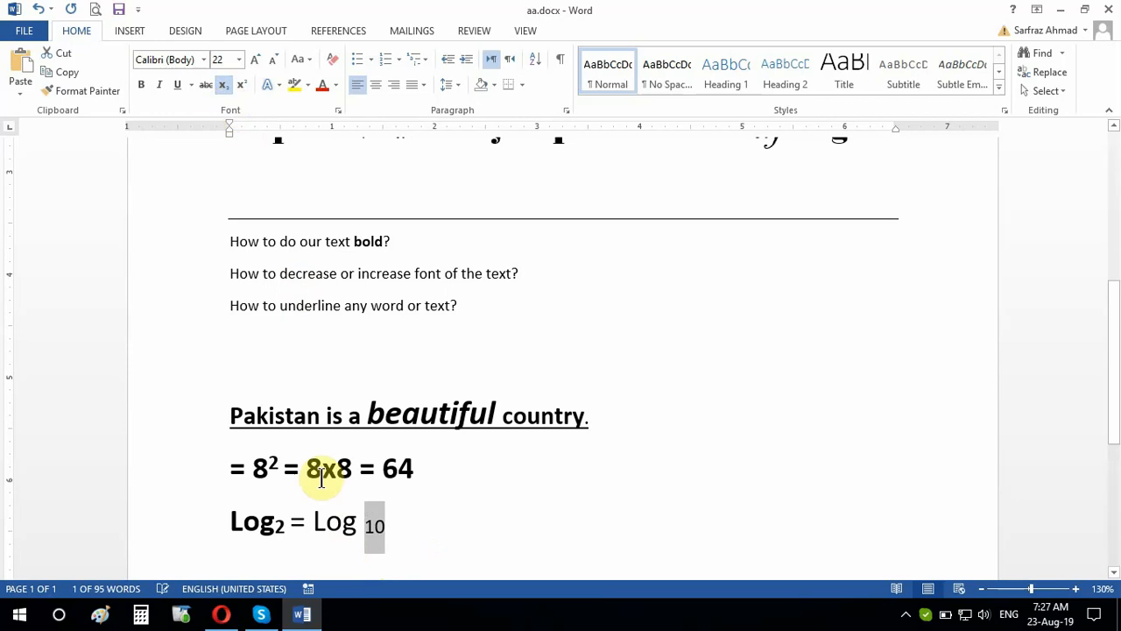
Apply italics to the word "Pakistan" in the underlined sentence and remove them again
left_click(402, 529)
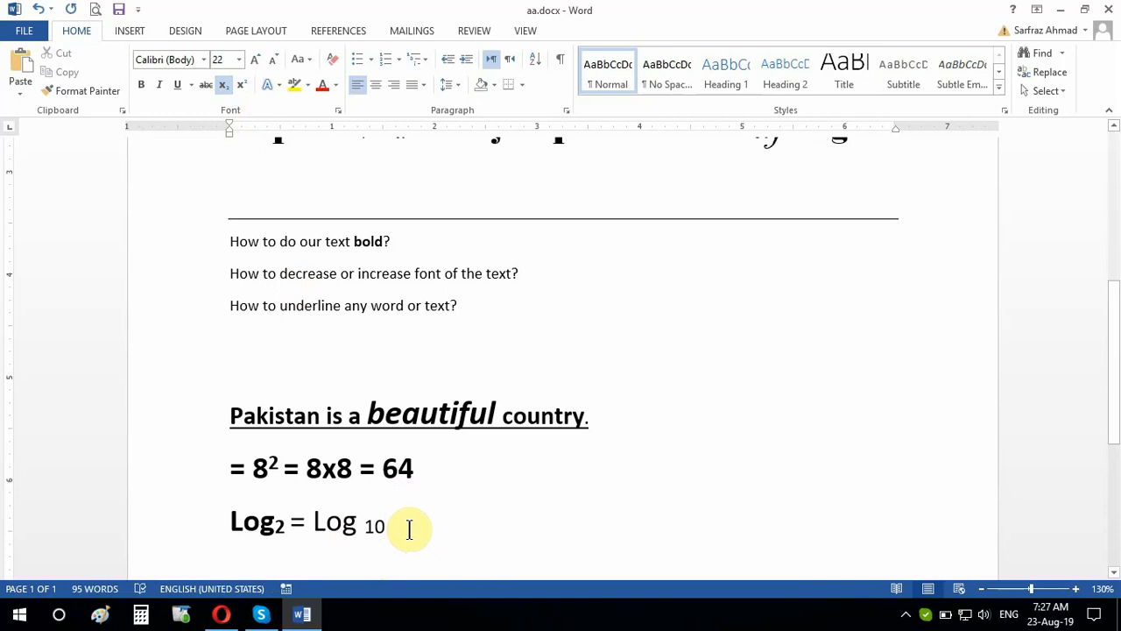
scroll(408, 529, "up", 1)
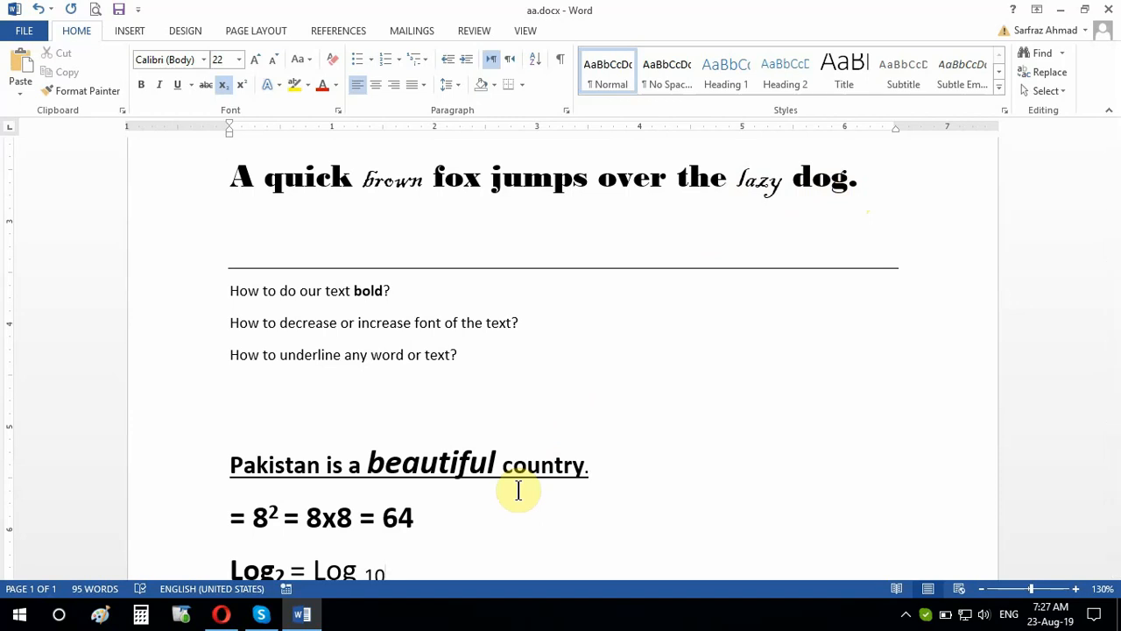
scroll(500, 496, "down", 1)
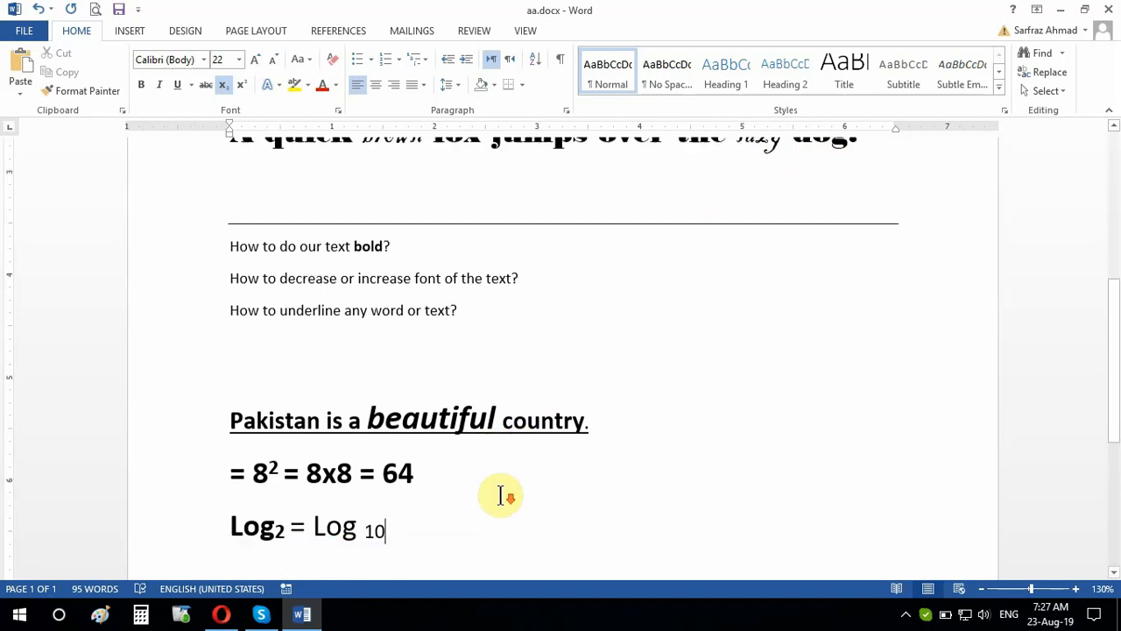
double_click(266, 416)
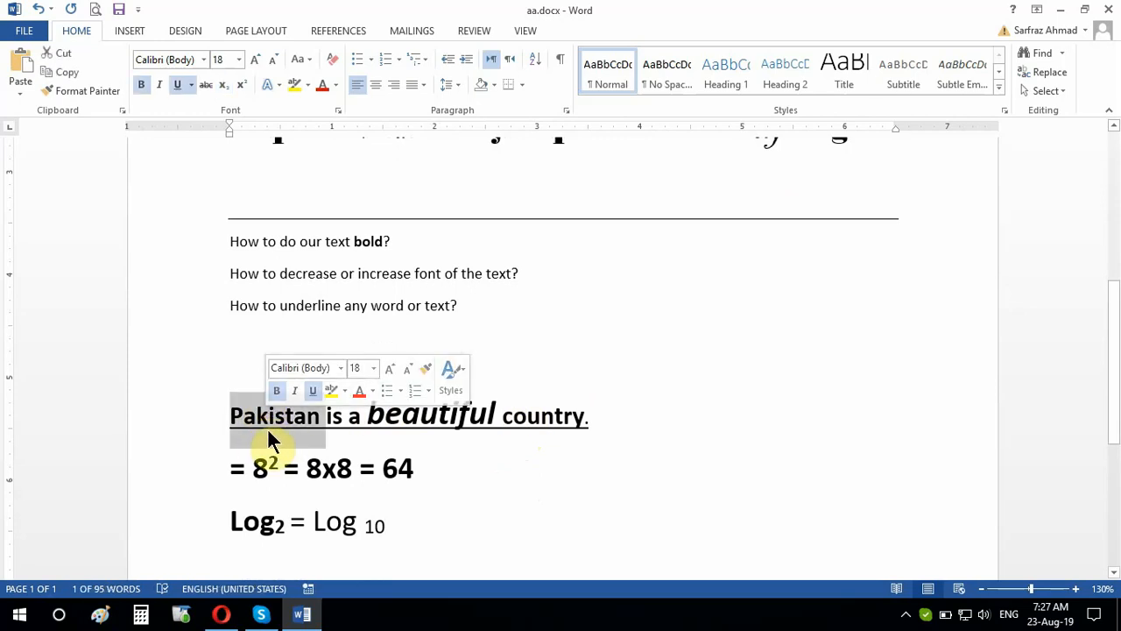
left_click(159, 85)
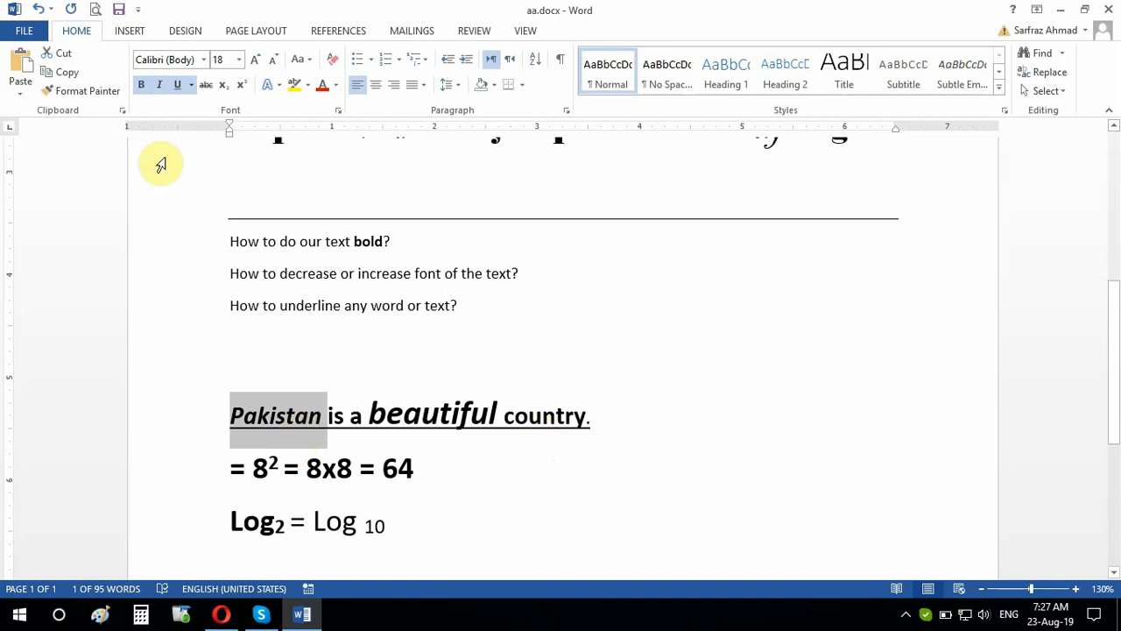
left_click(158, 85)
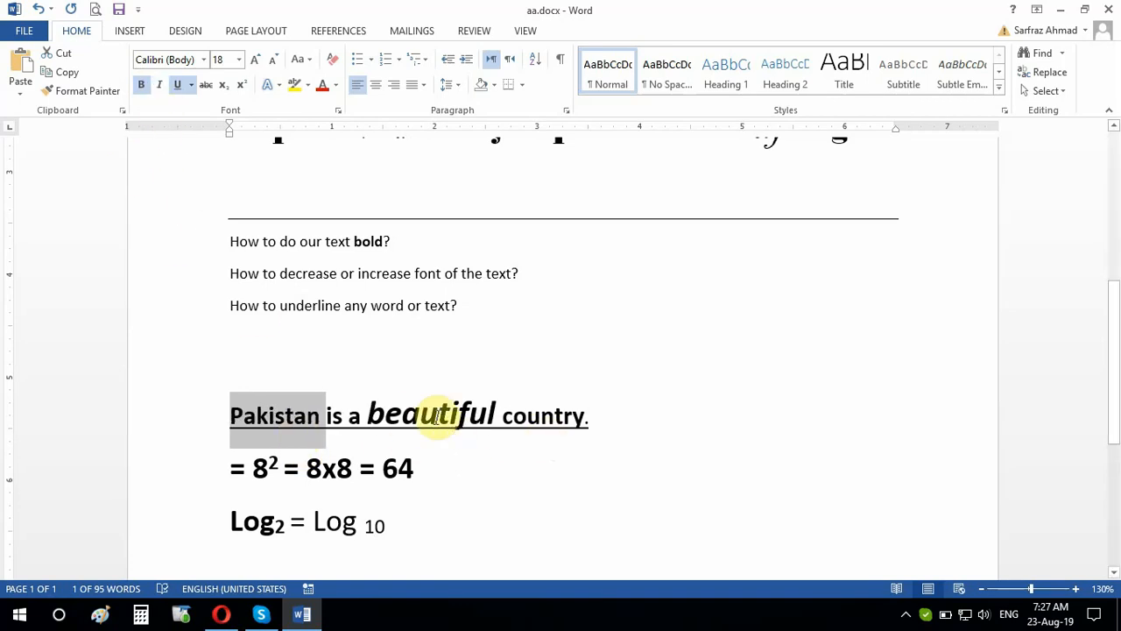
scroll(447, 489, "down", 1)
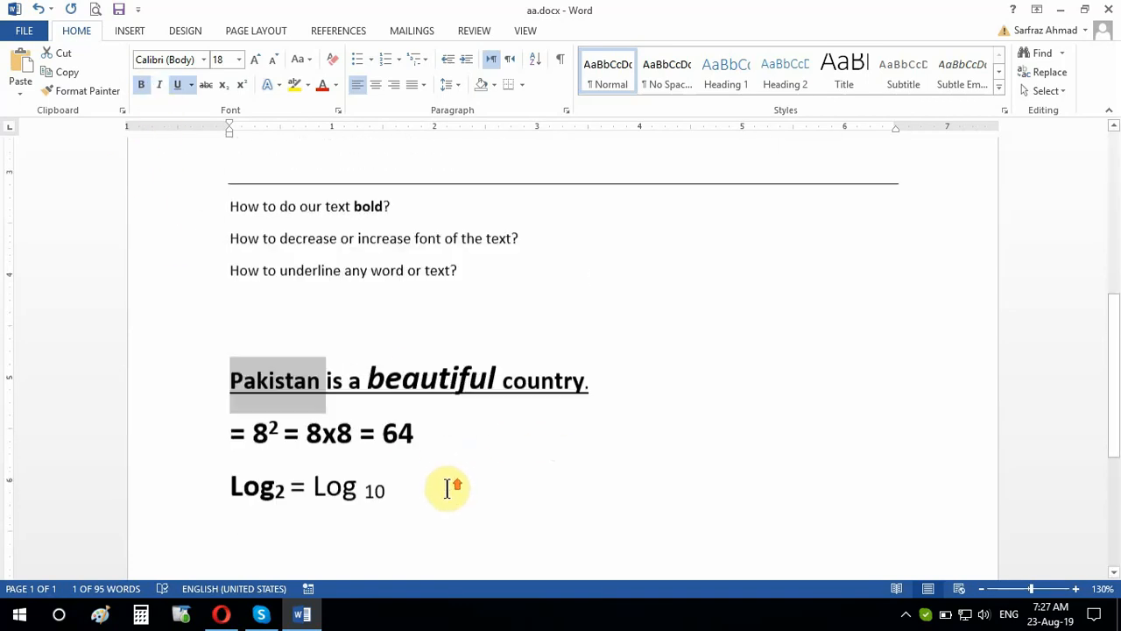
scroll(447, 488, "up", 1)
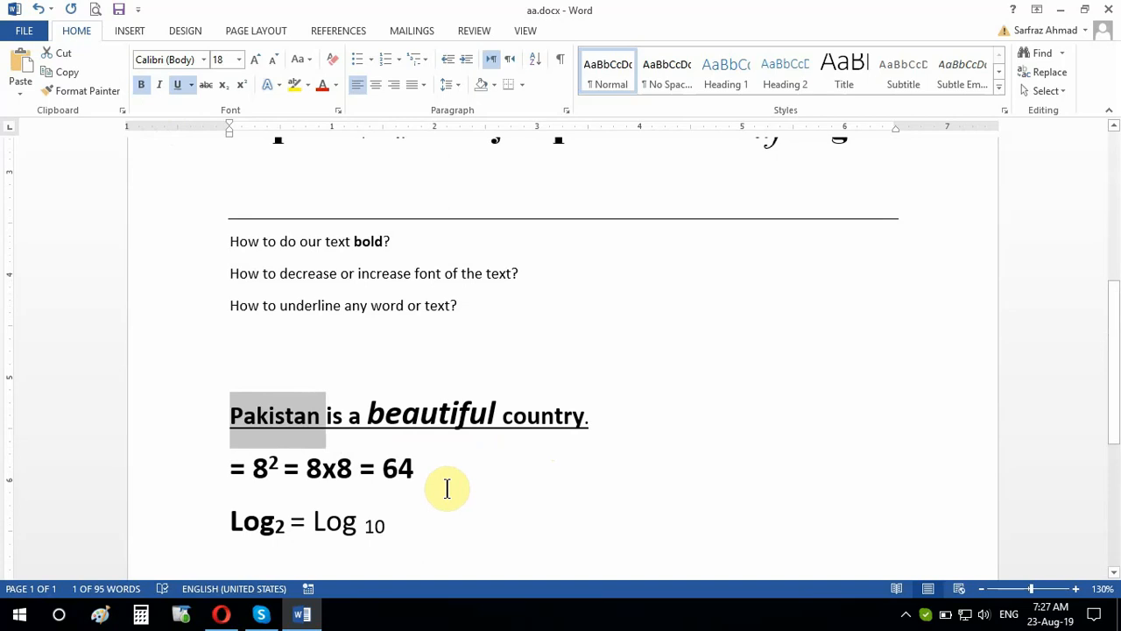
scroll(446, 488, "up", 3)
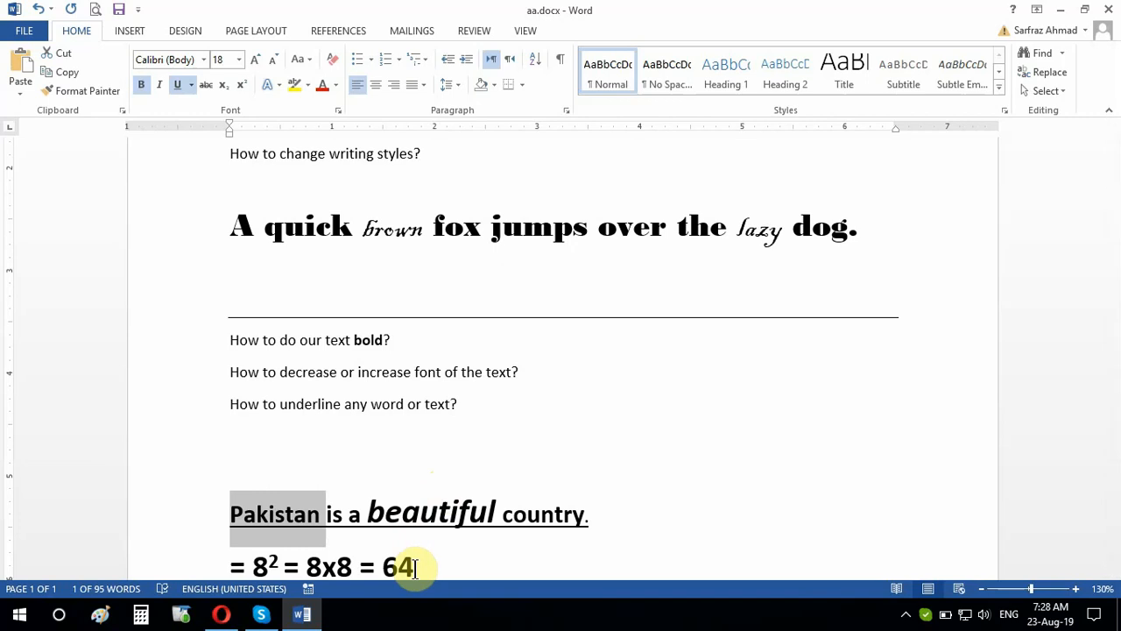
scroll(377, 536, "down", 2)
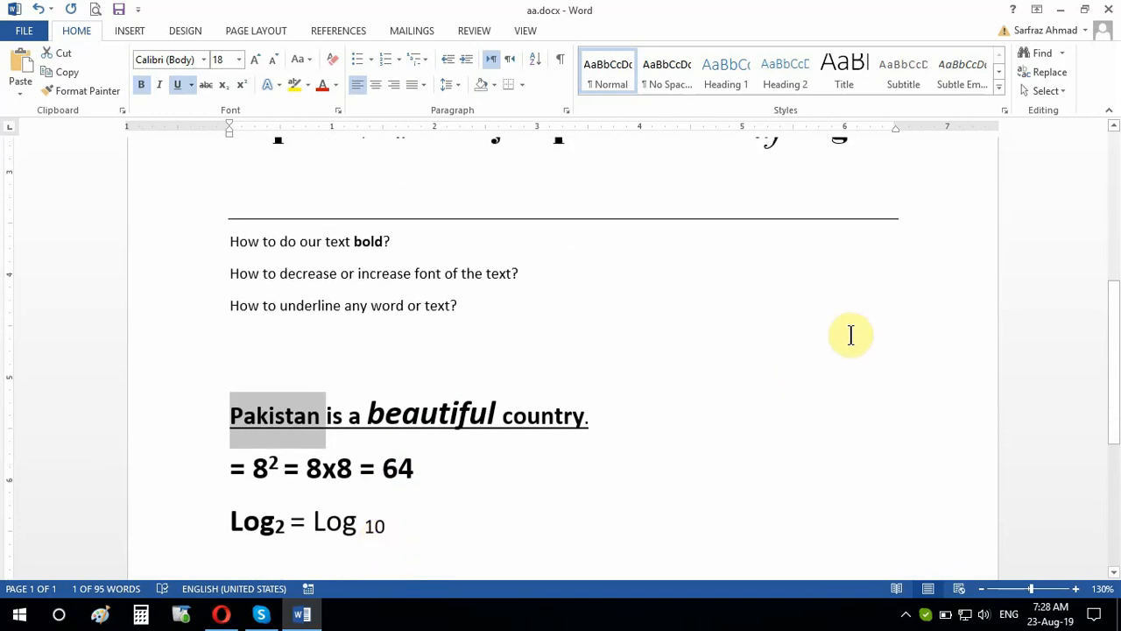
Close the document and save the changes to aa.docx
left_click(1108, 9)
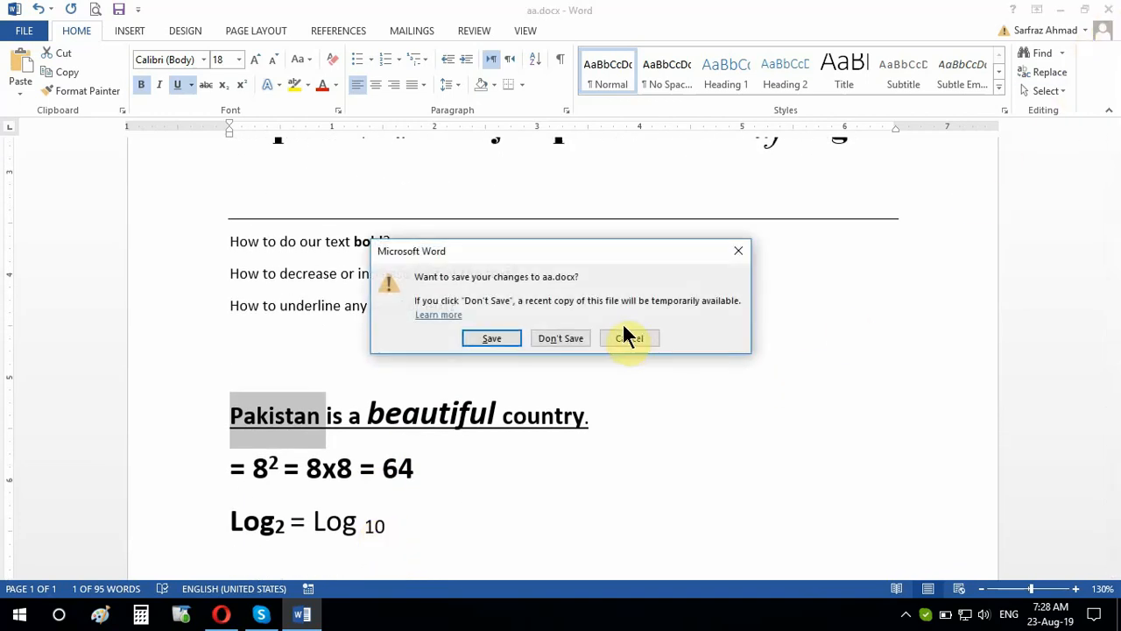
left_click(508, 333)
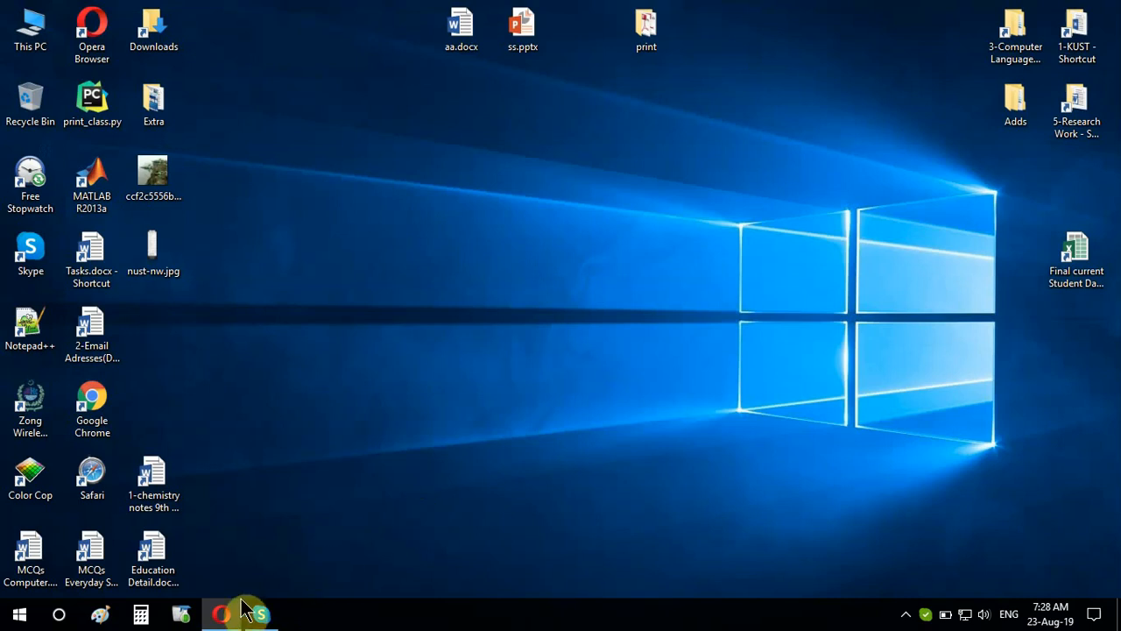
mouse_move(230, 621)
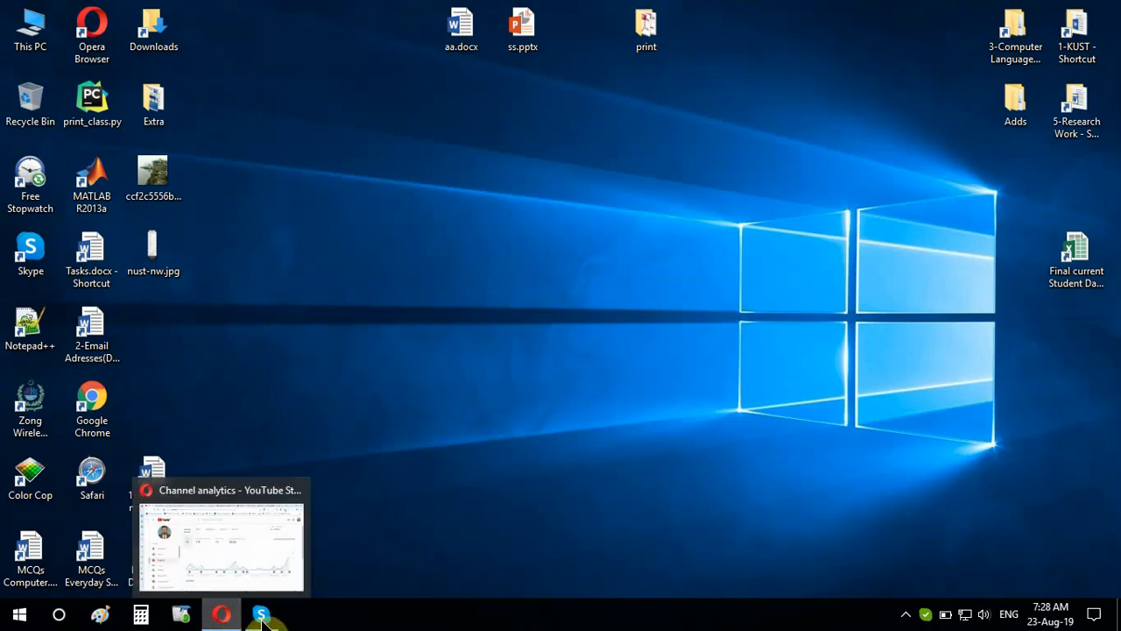
left_click(906, 616)
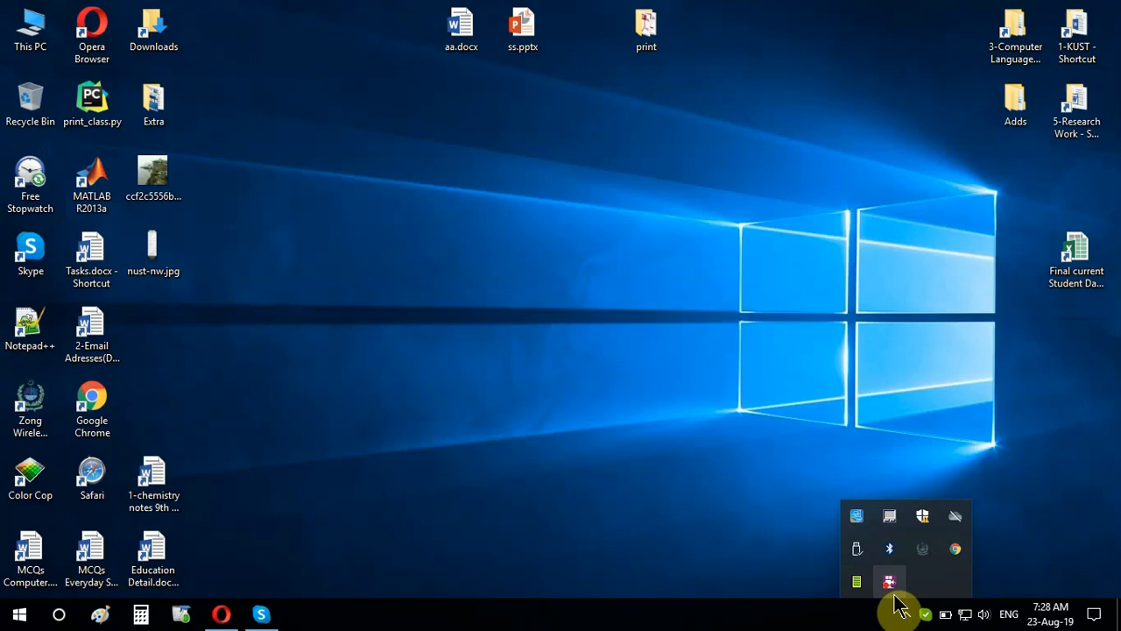
right_click(894, 595)
key("Escape")
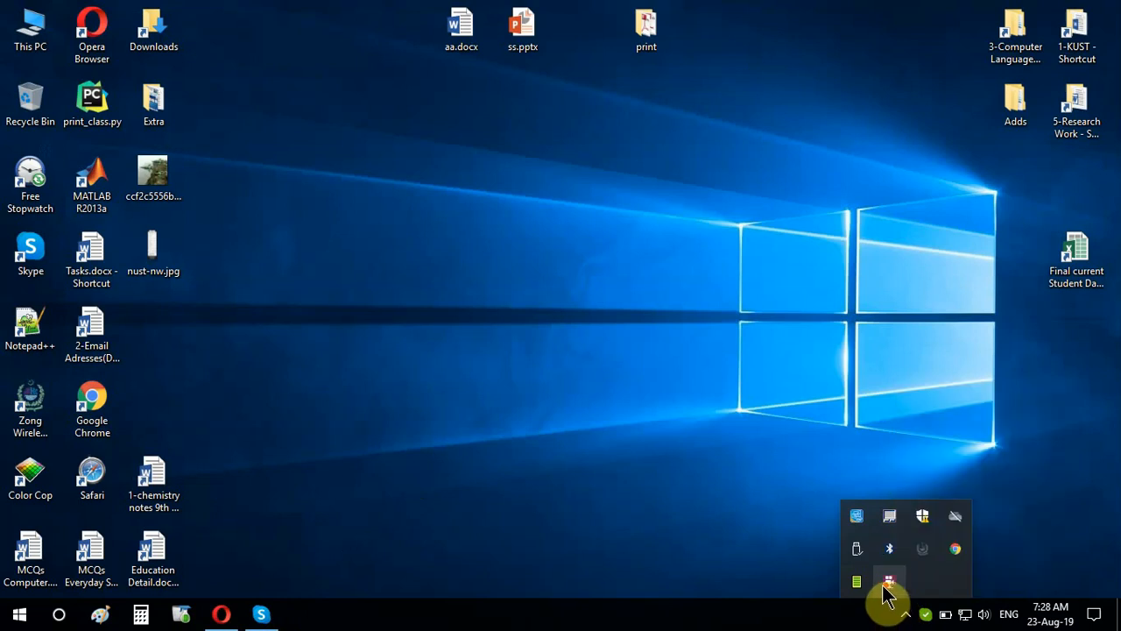
right_click(885, 587)
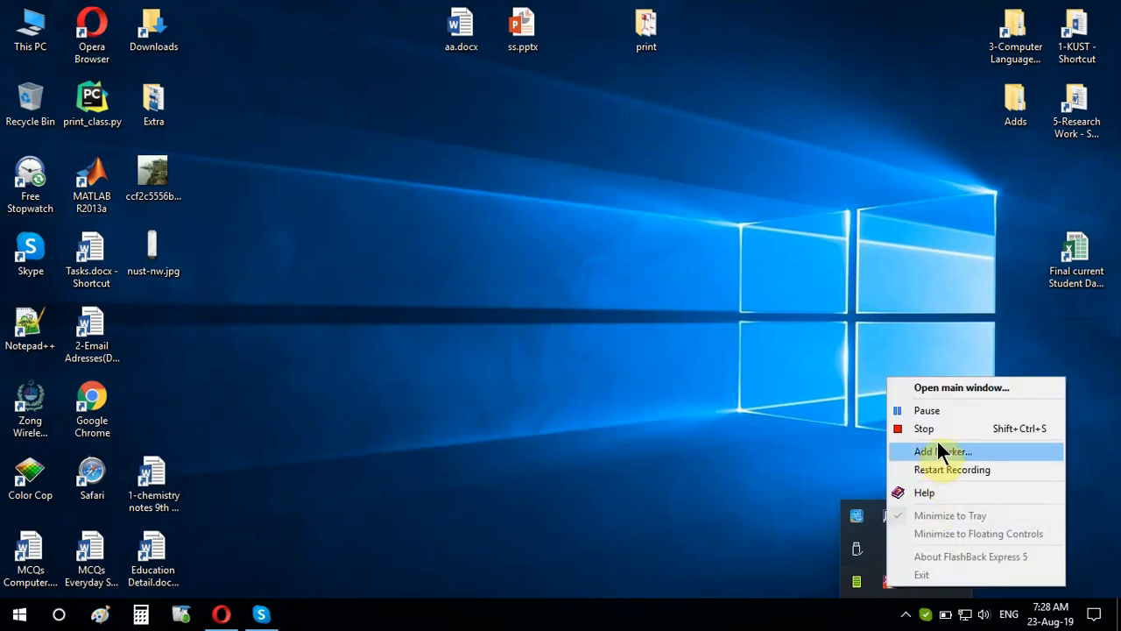